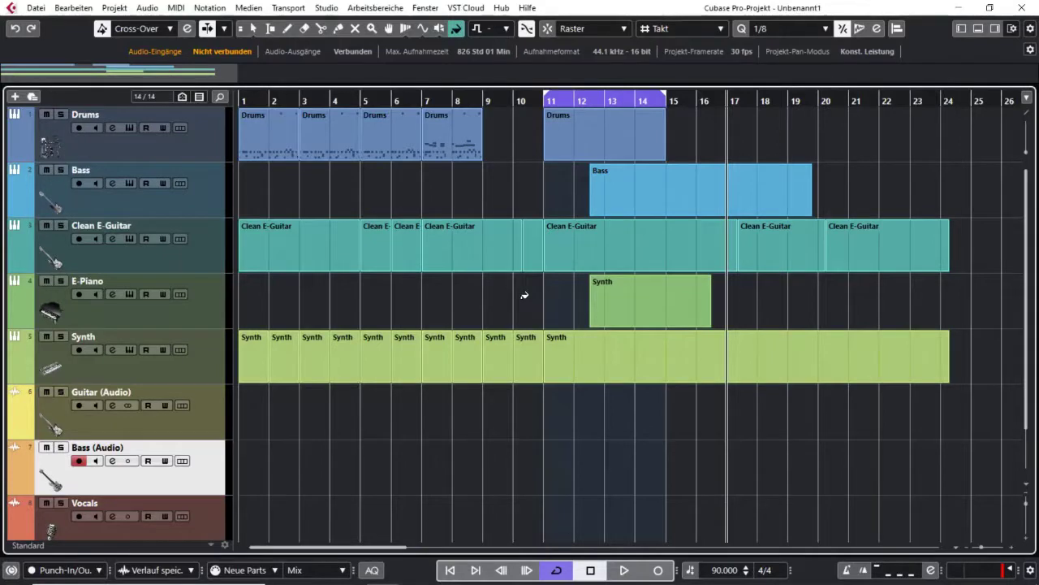
Choose red for the colour tool from the track colour palette, and open and close the Synth track's colour palette.
{"action": "scroll", "coordinate": [143, 290], "scroll_direction": "down", "scroll_amount": 2}
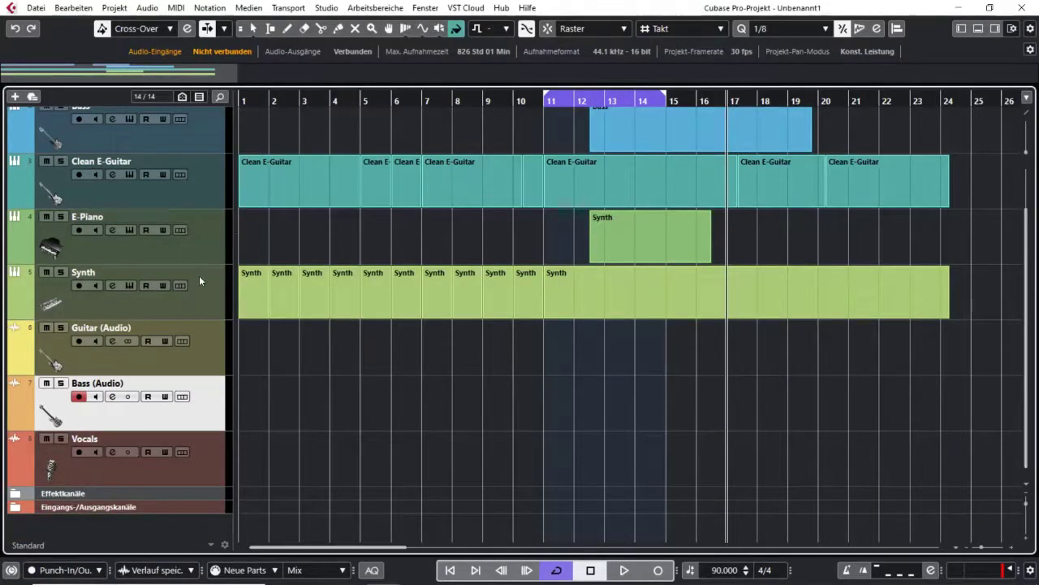
{"action": "left_click", "coordinate": [29, 494]}
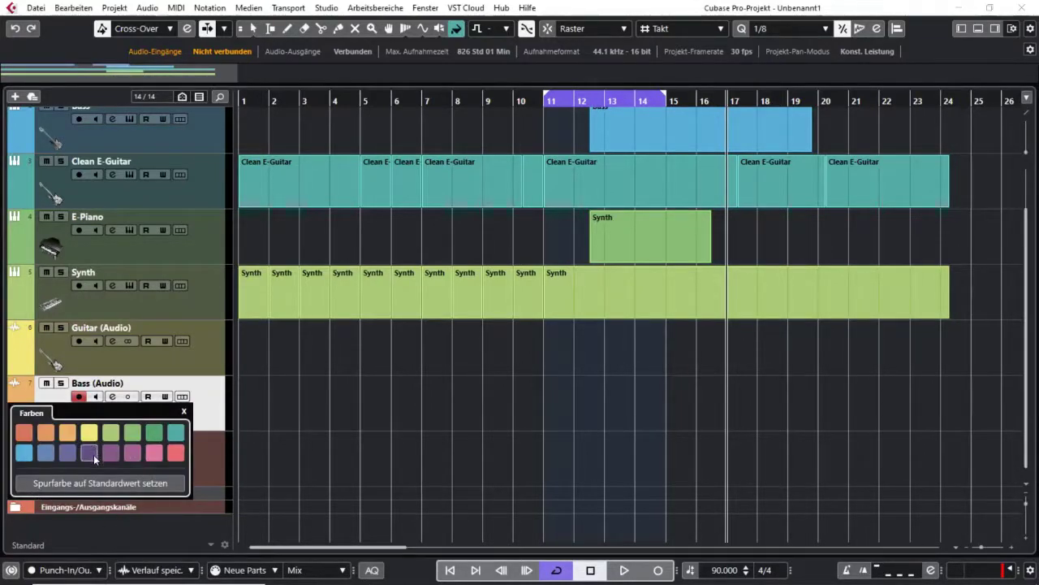
{"action": "left_click", "coordinate": [25, 435]}
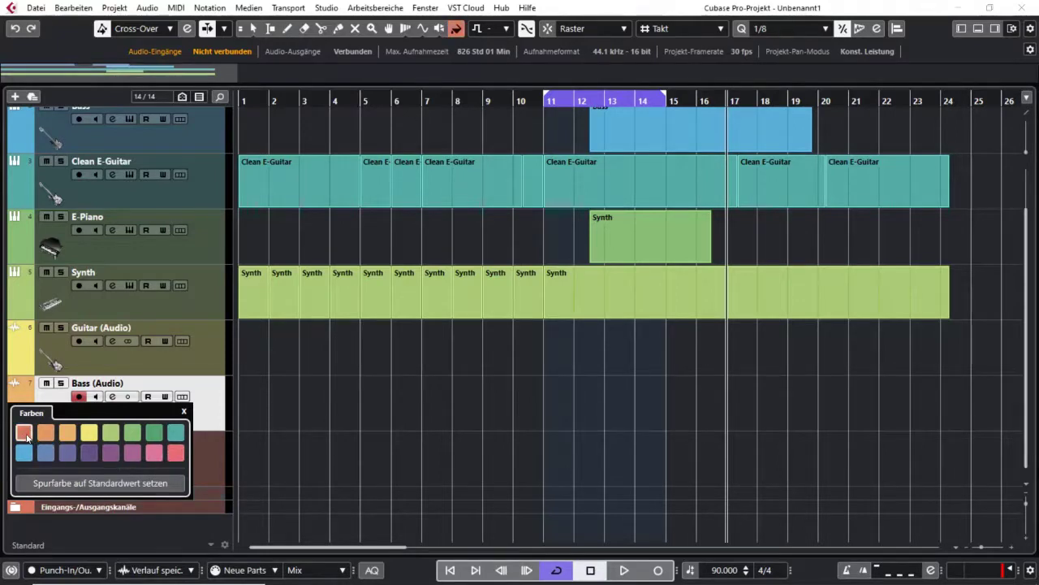
{"action": "left_click", "coordinate": [346, 442]}
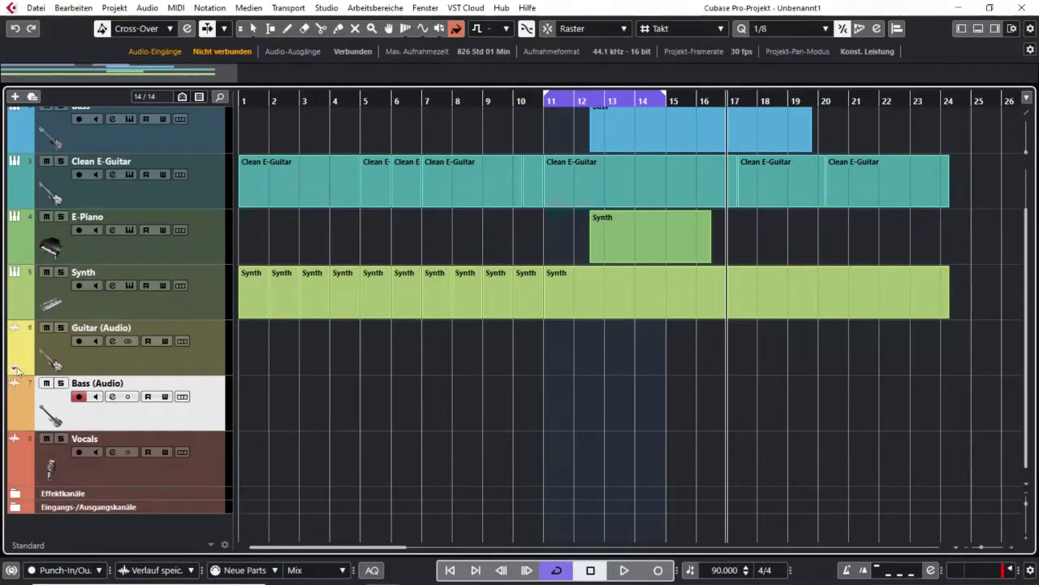
{"action": "left_click", "coordinate": [27, 301], "text": "ctrl"}
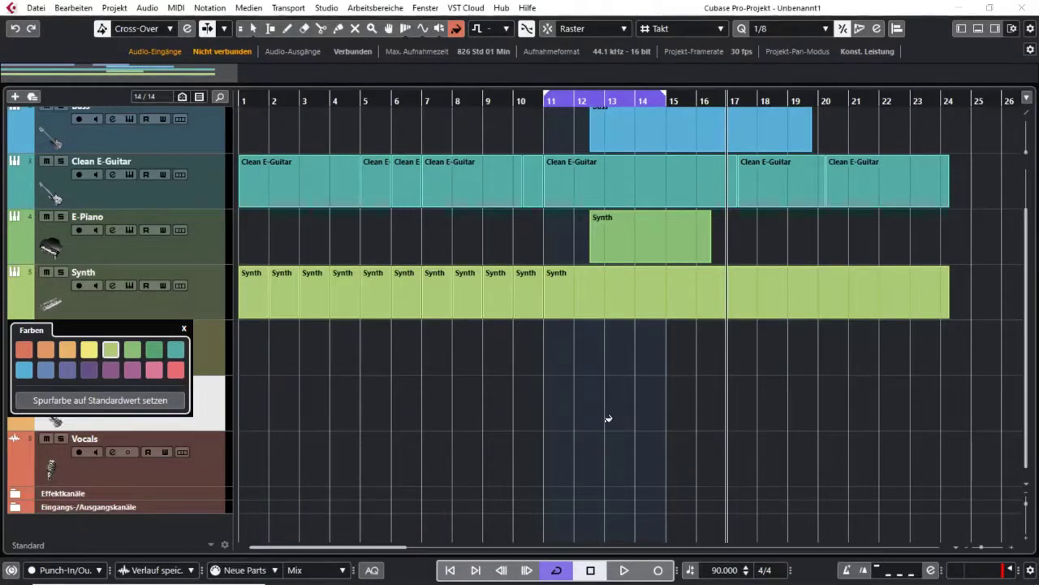
{"action": "left_click", "coordinate": [578, 360]}
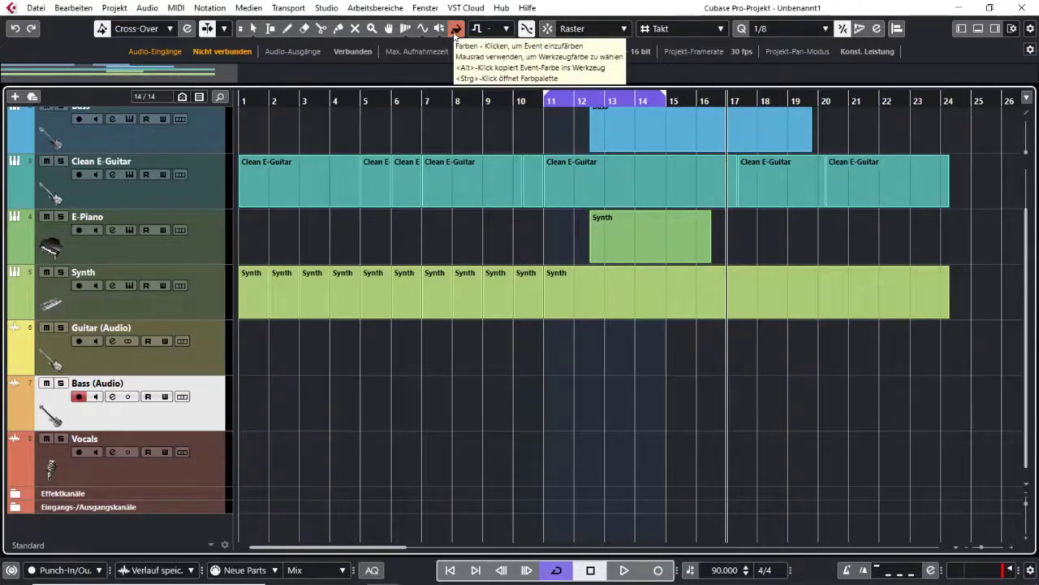
Paint the Clean E-Guitar parts starting at bars 1, 7 and 11 and the Synth part at bar 5 red.
{"action": "left_click", "coordinate": [605, 197]}
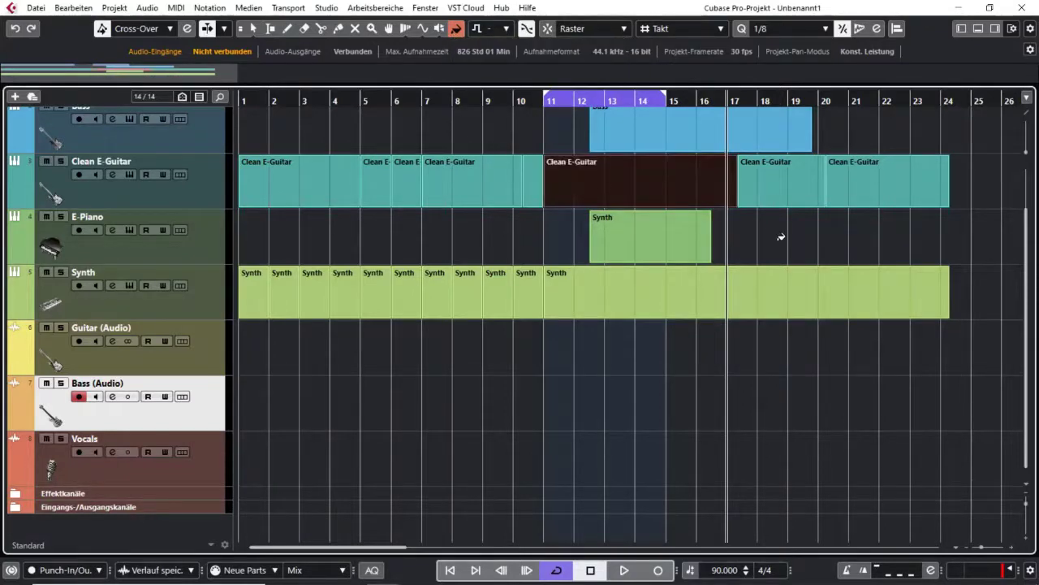
{"action": "left_click", "coordinate": [781, 236]}
{"action": "left_click", "coordinate": [466, 183]}
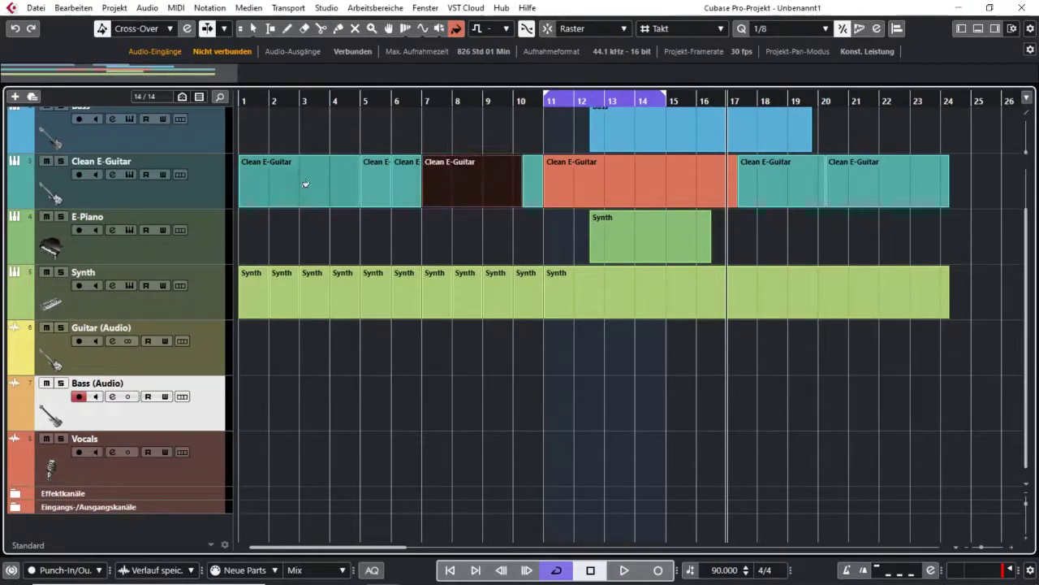
{"action": "left_click", "coordinate": [306, 184]}
{"action": "left_click", "coordinate": [375, 302]}
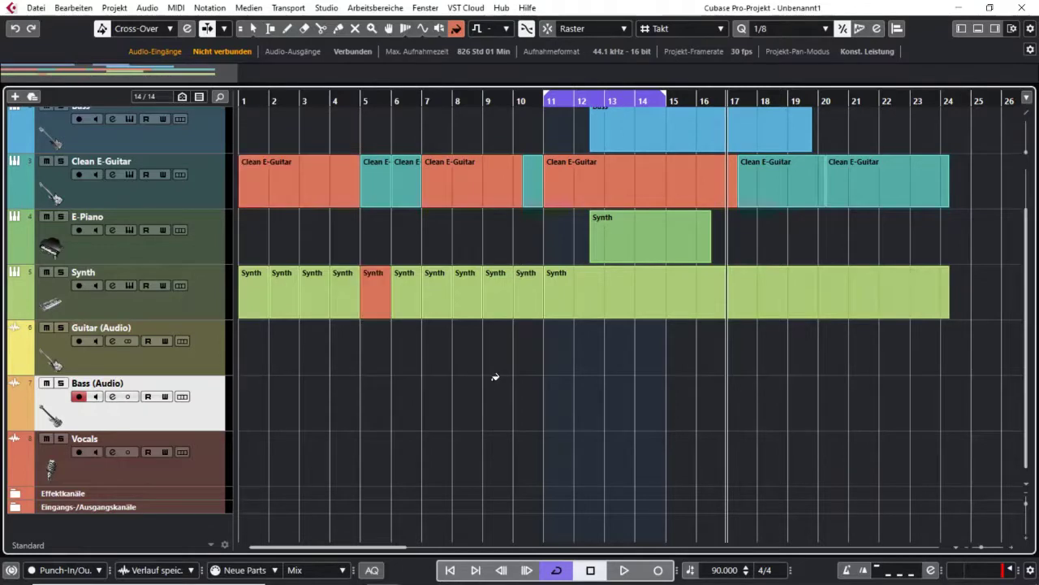
Pick up the Synth parts' yellow-green and paint it onto the bar 5 Synth, bar 7 and 11 Clean E-Guitar, and bar 11 Drums parts.
{"action": "scroll", "coordinate": [494, 377], "scroll_direction": "up", "scroll_amount": 2}
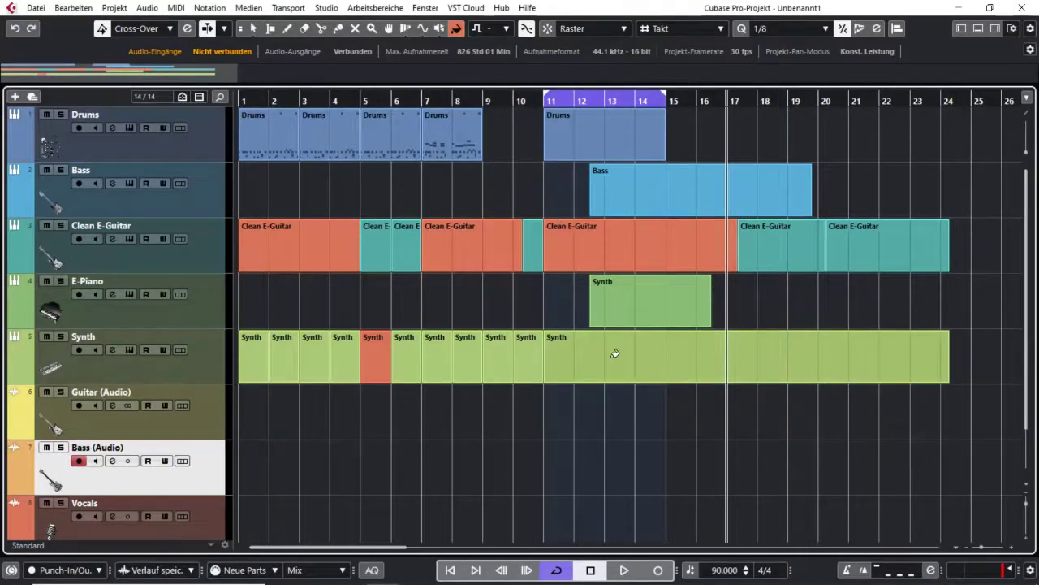
{"action": "key", "text": "alt"}
{"action": "left_click", "coordinate": [375, 355]}
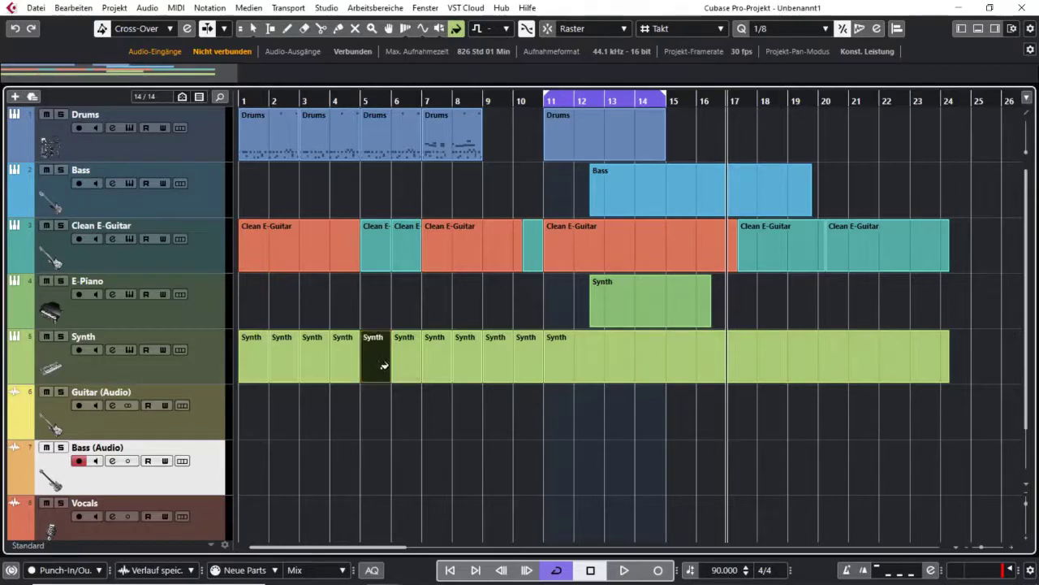
{"action": "left_click", "coordinate": [497, 237]}
{"action": "left_click", "coordinate": [571, 236]}
{"action": "left_click", "coordinate": [608, 151]}
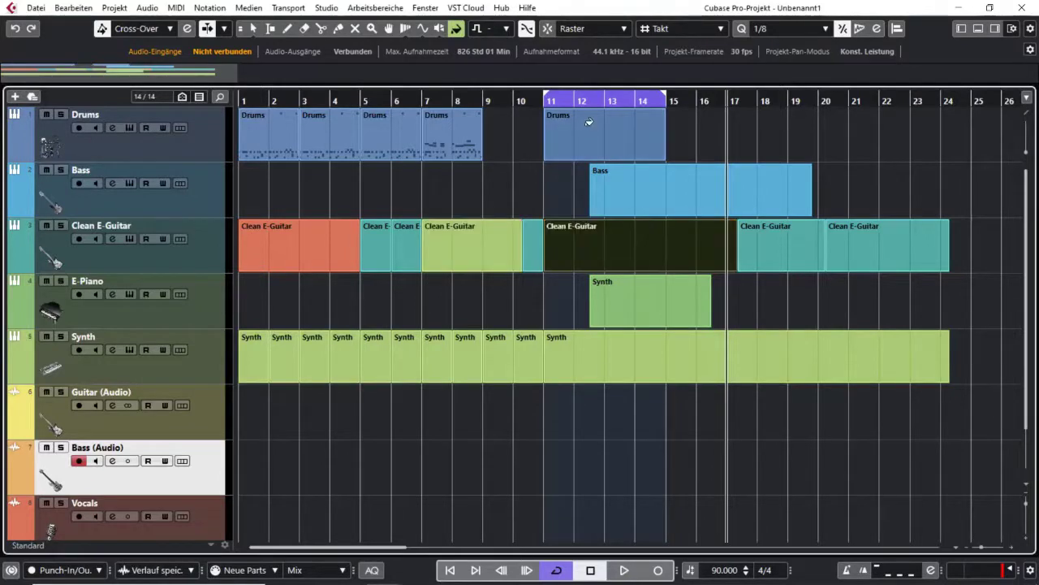
{"action": "key", "text": "1"}
{"action": "left_click", "coordinate": [724, 135]}
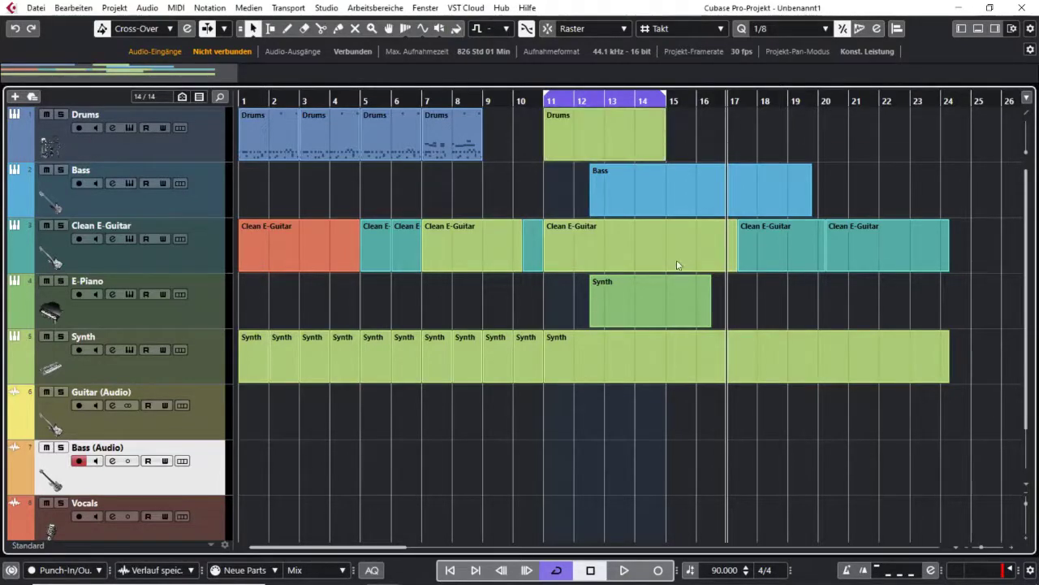
{"action": "left_click", "coordinate": [780, 362]}
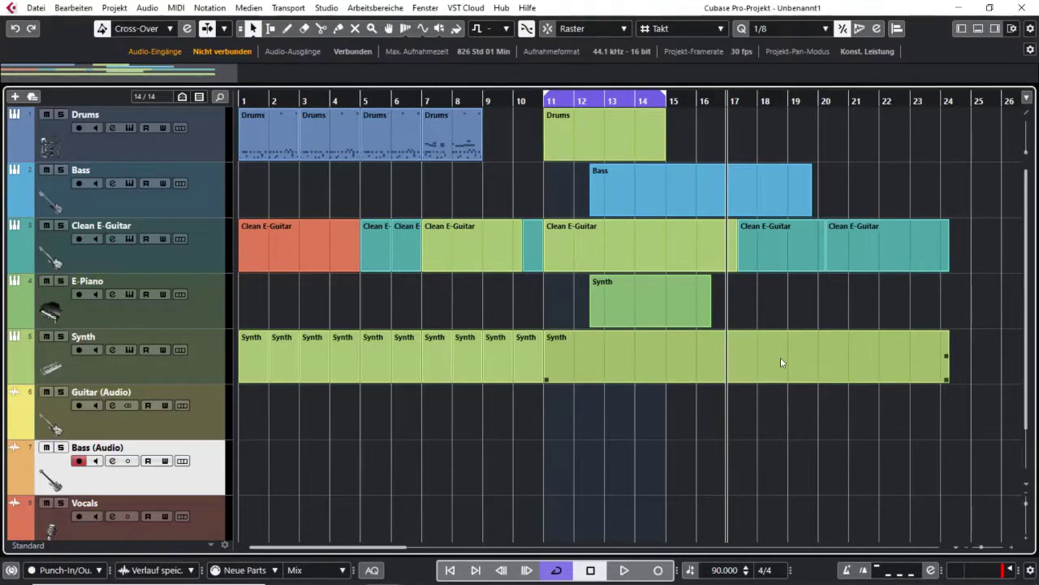
Examine the Synth colour palette on its MixConsole channel, and again on its track in the project window.
{"action": "key", "text": "F3"}
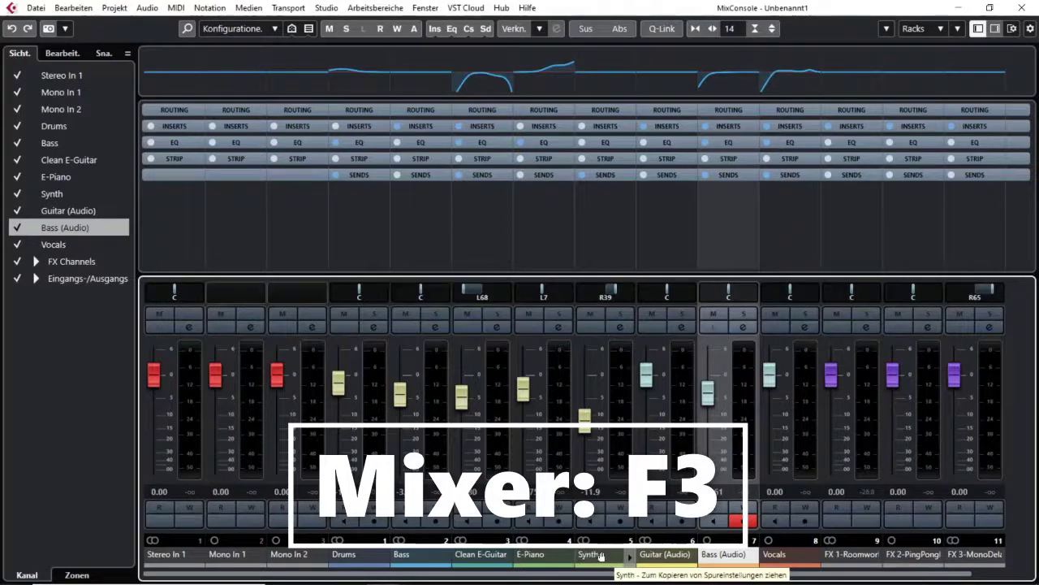
{"action": "left_click", "coordinate": [629, 559]}
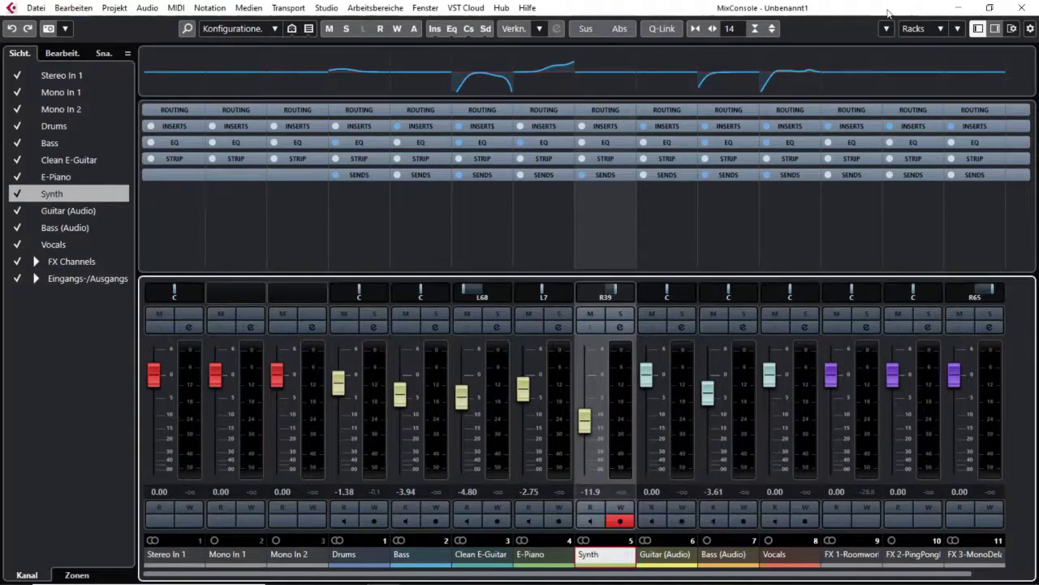
{"action": "left_click", "coordinate": [1021, 7]}
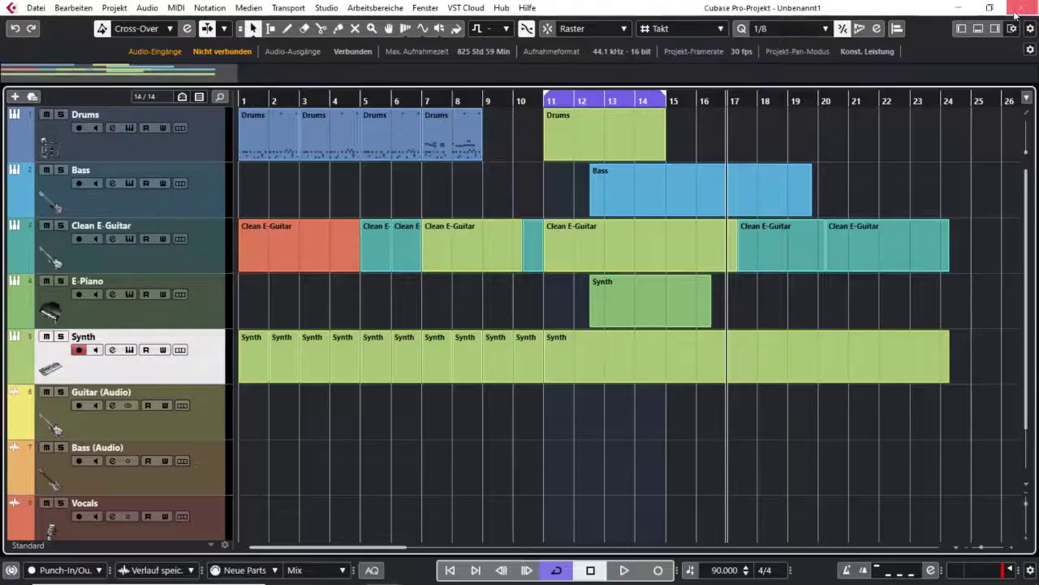
{"action": "left_click", "coordinate": [16, 358]}
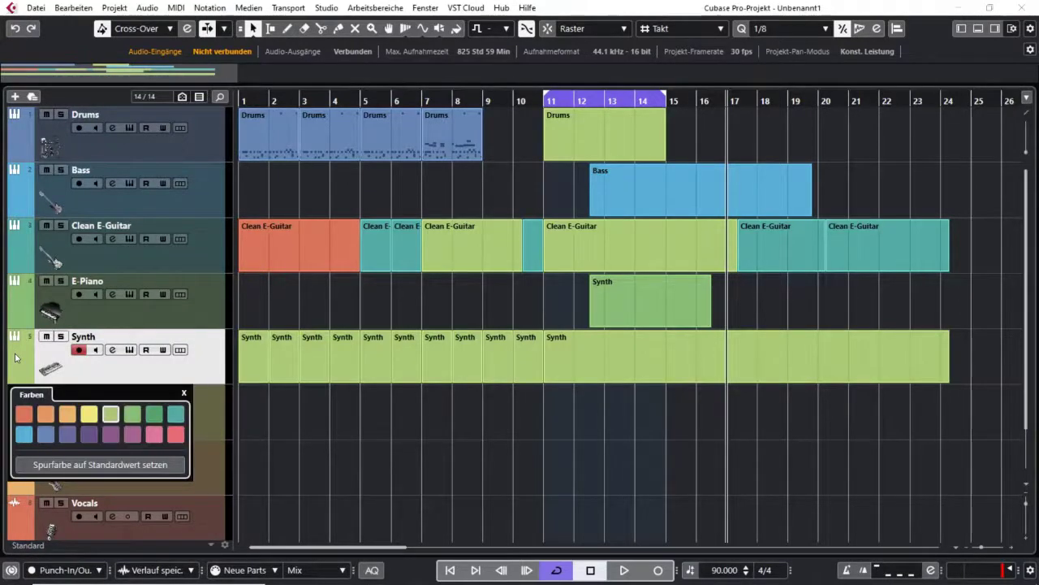
{"action": "left_click", "coordinate": [543, 430]}
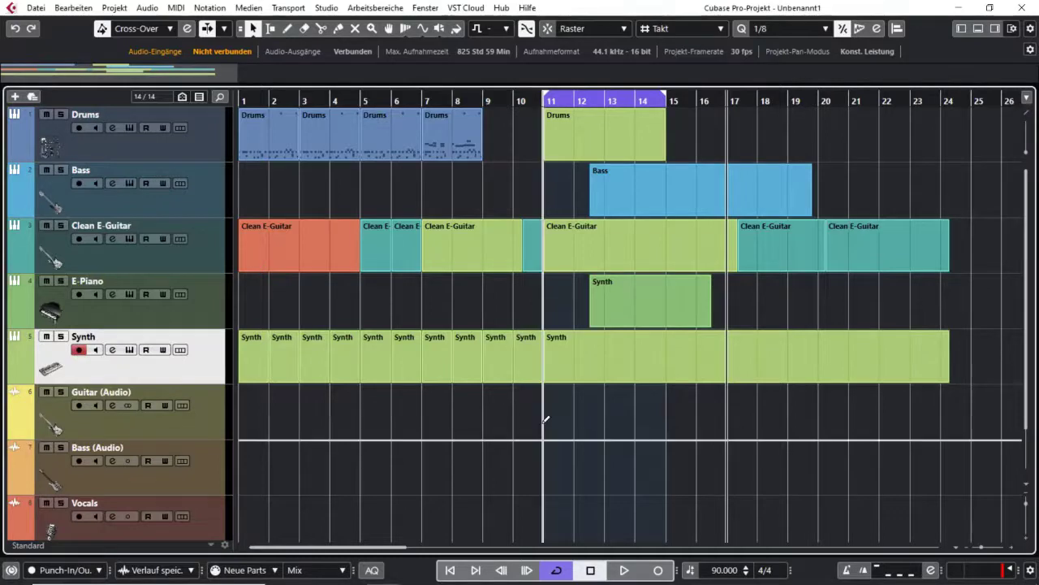
Show the Inspector and examine the colour palettes beside the HALion Sonic SE section and the Synth track name.
{"action": "key", "text": "alt+i"}
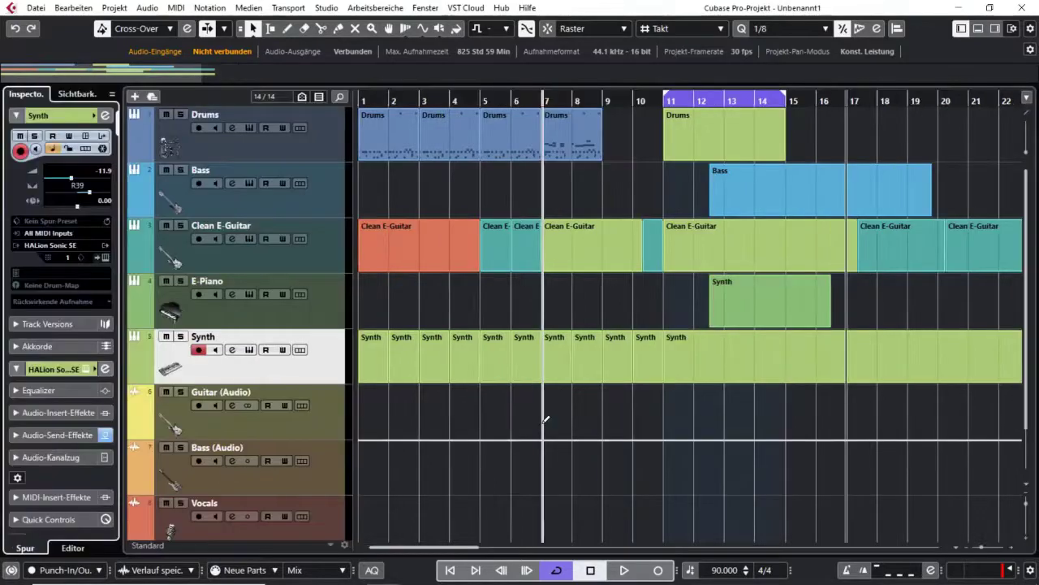
{"action": "left_click", "coordinate": [91, 373]}
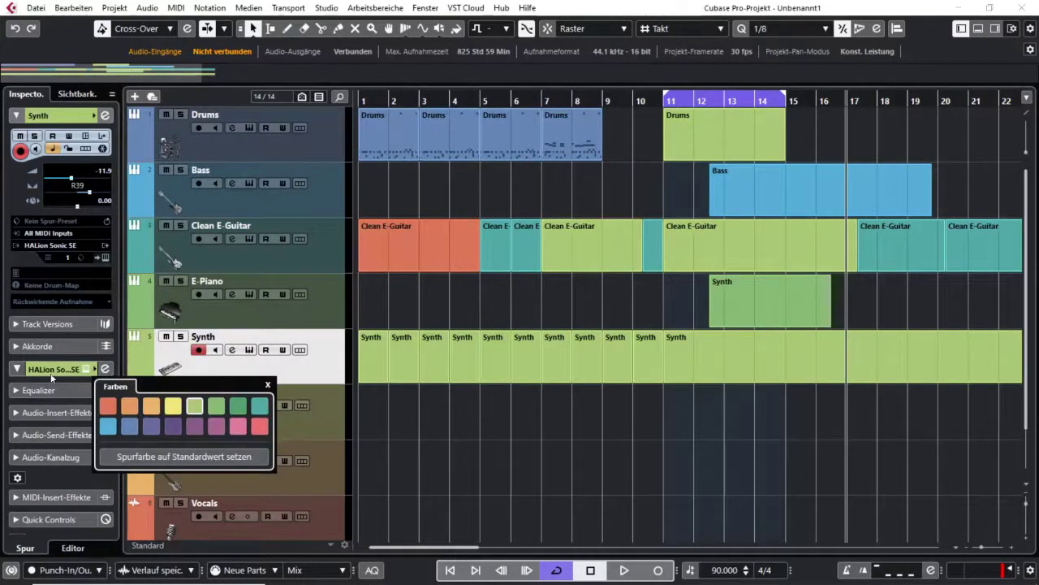
{"action": "left_click", "coordinate": [95, 118]}
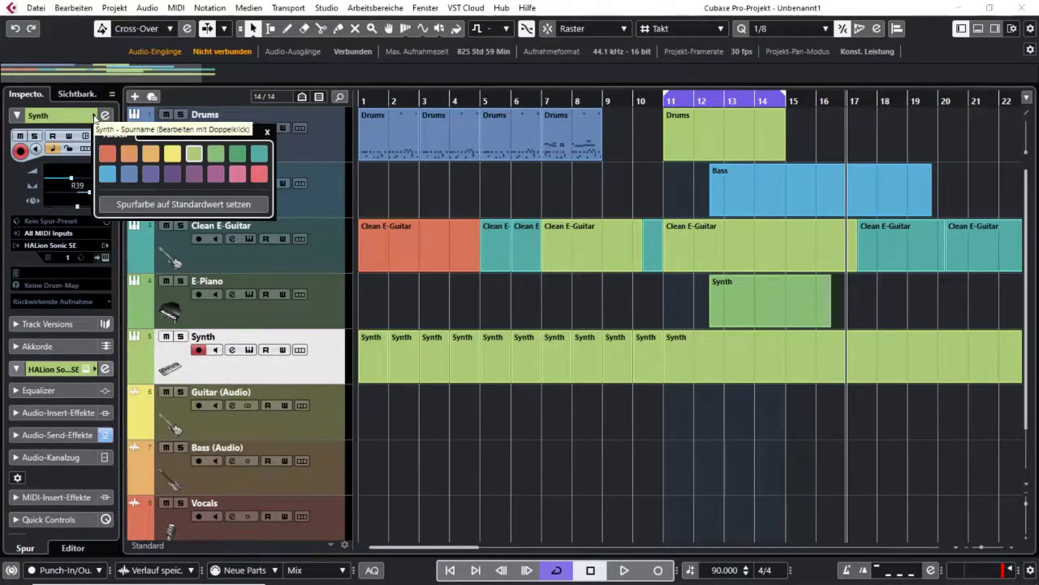
{"action": "left_click", "coordinate": [488, 469]}
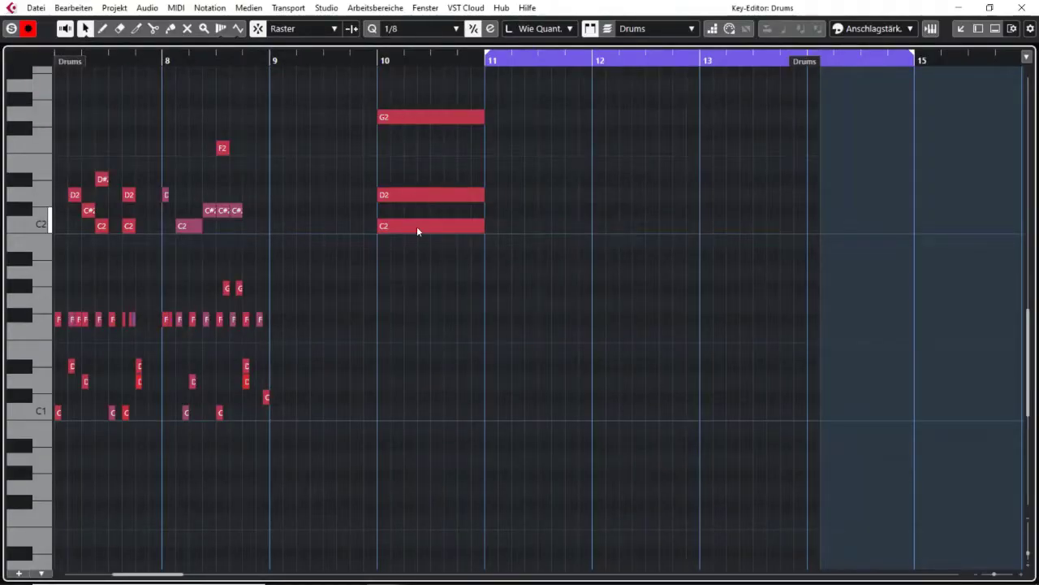
Select the G2, D2 and C2 notes at bar 10 of the Drums part and shorten them together to five eighths of a bar.
{"action": "scroll", "coordinate": [603, 316], "scroll_direction": "up", "scroll_amount": 3}
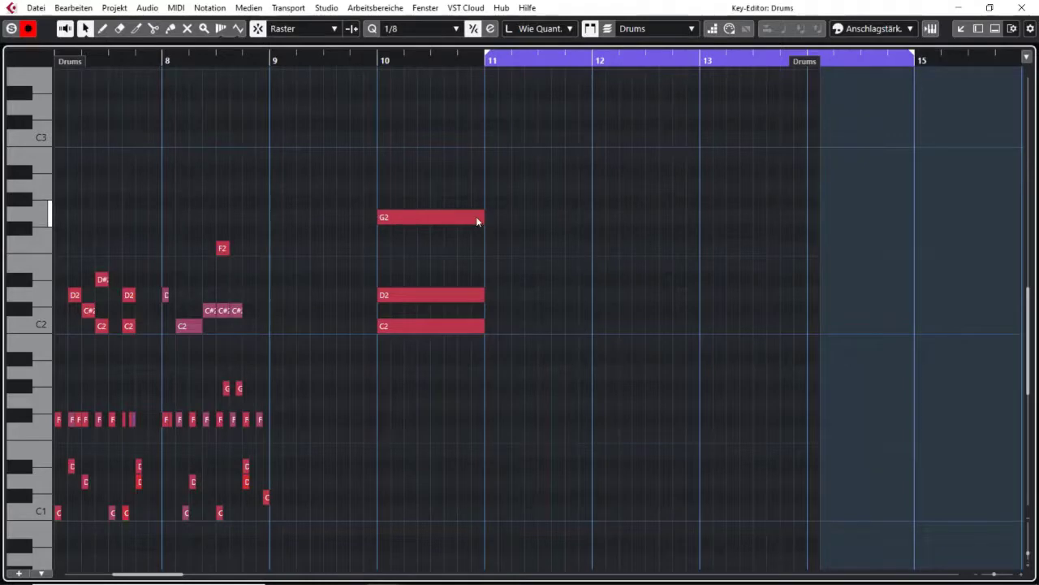
{"action": "left_click", "coordinate": [354, 76]}
{"action": "key", "text": "h"}
{"action": "key", "text": "h"}
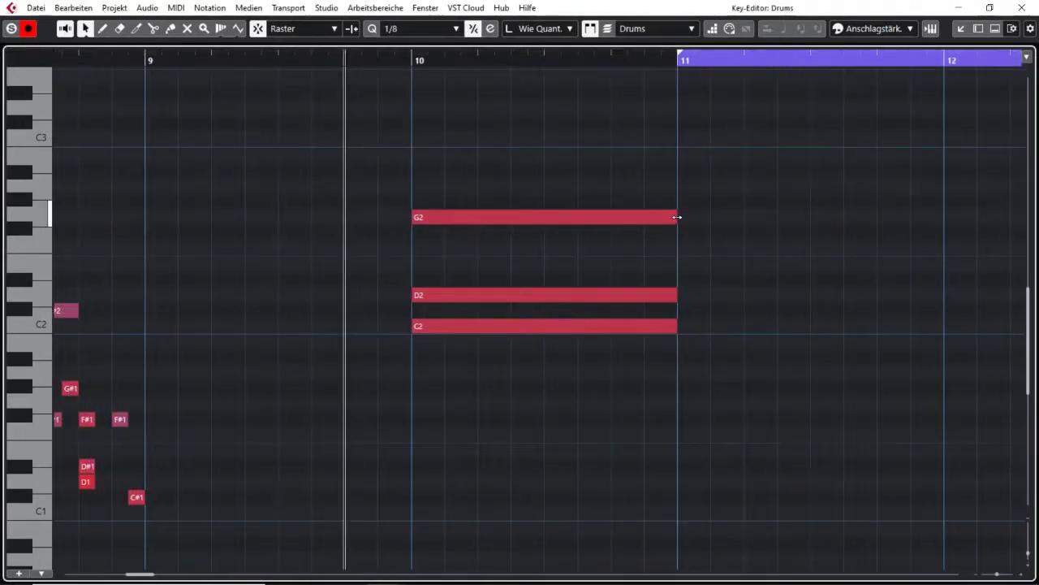
{"action": "mouse_move", "coordinate": [677, 217]}
{"action": "left_mouse_down"}
{"action": "mouse_move", "coordinate": [610, 217]}
{"action": "mouse_move", "coordinate": [677, 216]}
{"action": "left_mouse_up"}
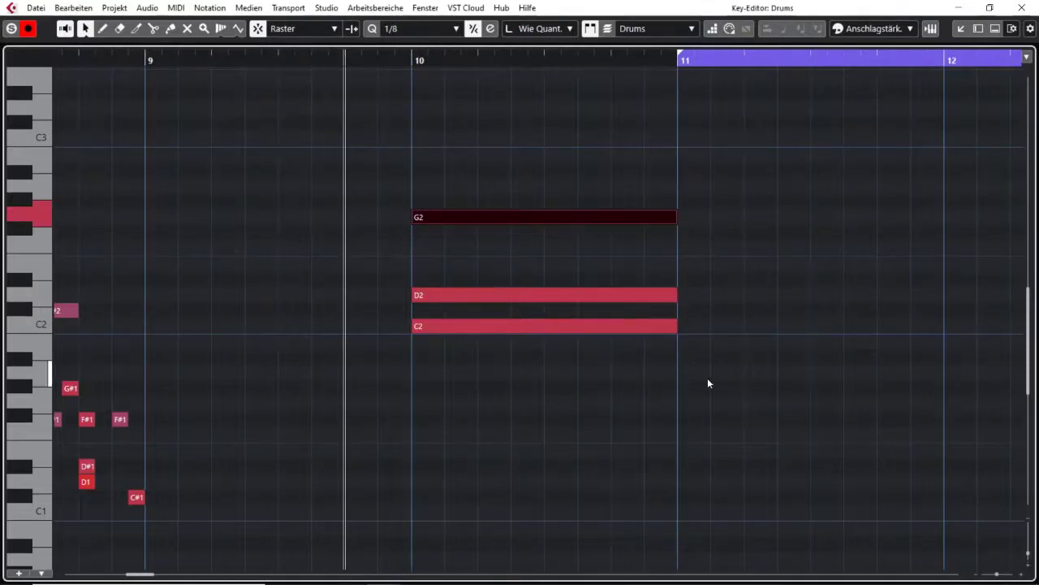
{"action": "left_click_drag", "start_coordinate": [707, 383], "coordinate": [645, 146]}
{"action": "left_click_drag", "start_coordinate": [673, 217], "coordinate": [579, 216]}
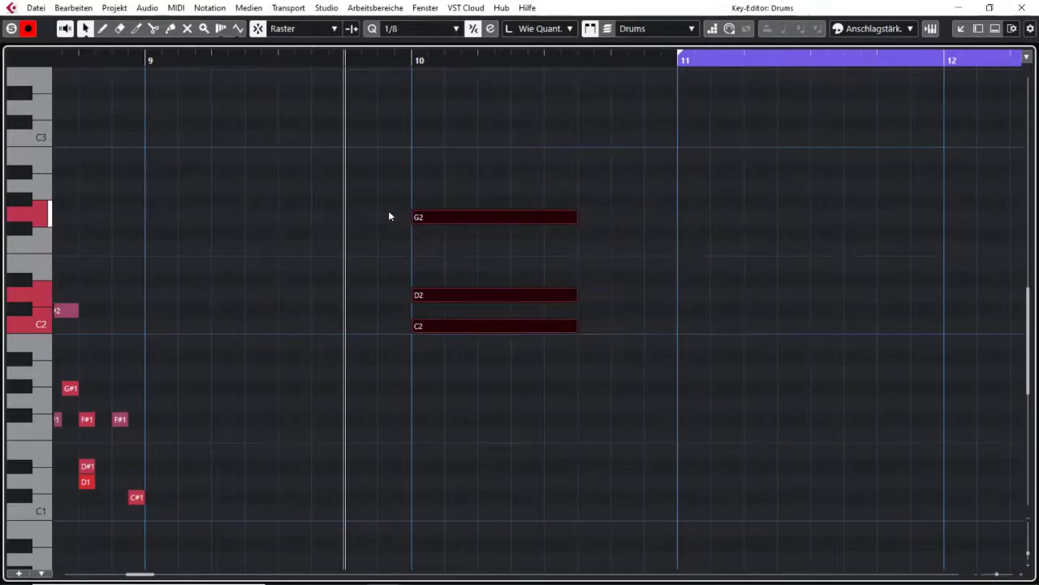
Lengthen the selected G2, D2 and C2 notes together until they end at bar 11.
{"action": "mouse_move", "coordinate": [414, 216]}
{"action": "left_mouse_down"}
{"action": "mouse_move", "coordinate": [505, 216]}
{"action": "mouse_move", "coordinate": [414, 217]}
{"action": "left_mouse_up"}
{"action": "left_click_drag", "start_coordinate": [574, 295], "coordinate": [616, 296]}
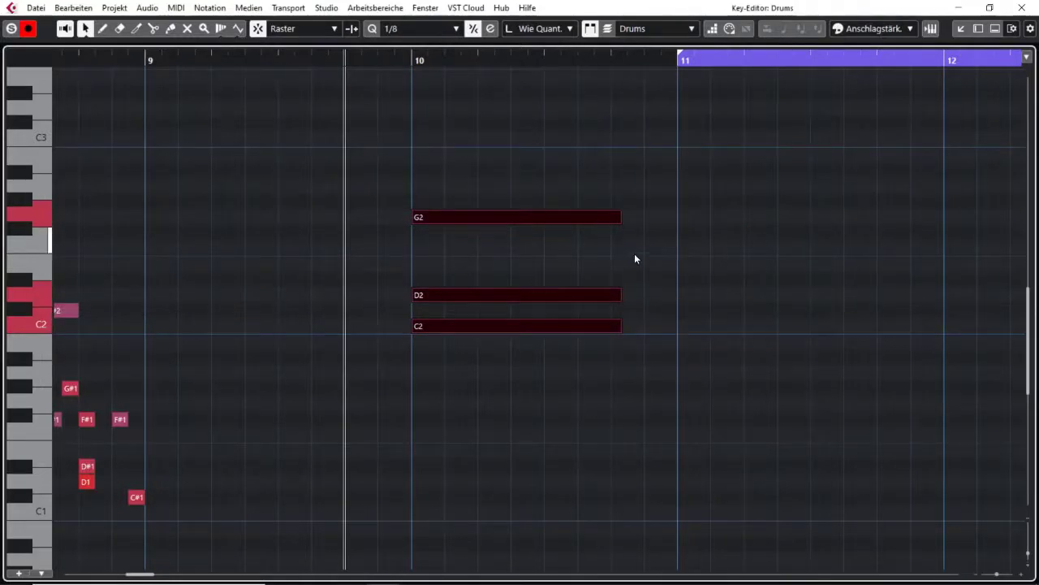
{"action": "left_click_drag", "start_coordinate": [617, 218], "coordinate": [678, 218]}
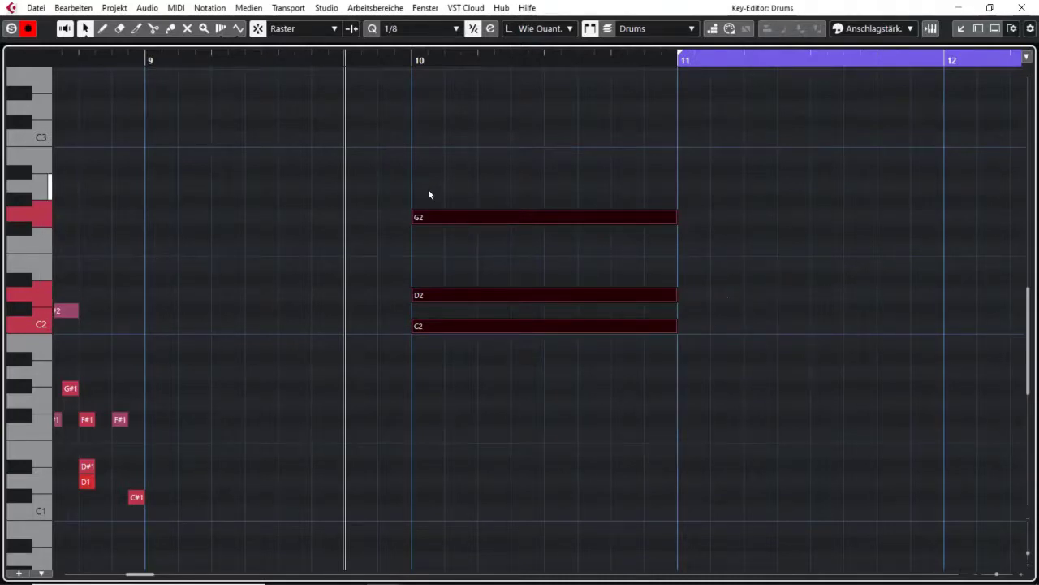
Trim the ends of the G2, D2 and C2 notes along a diagonal line with the Trim tool, and undo the trim.
{"action": "left_click", "coordinate": [135, 29]}
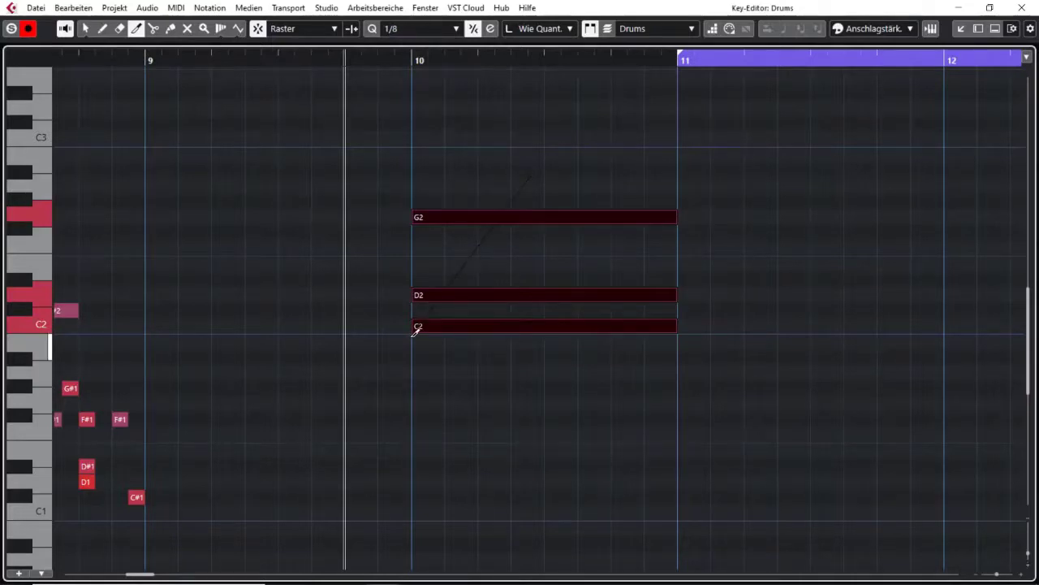
{"action": "left_click_drag", "start_coordinate": [531, 175], "coordinate": [414, 334]}
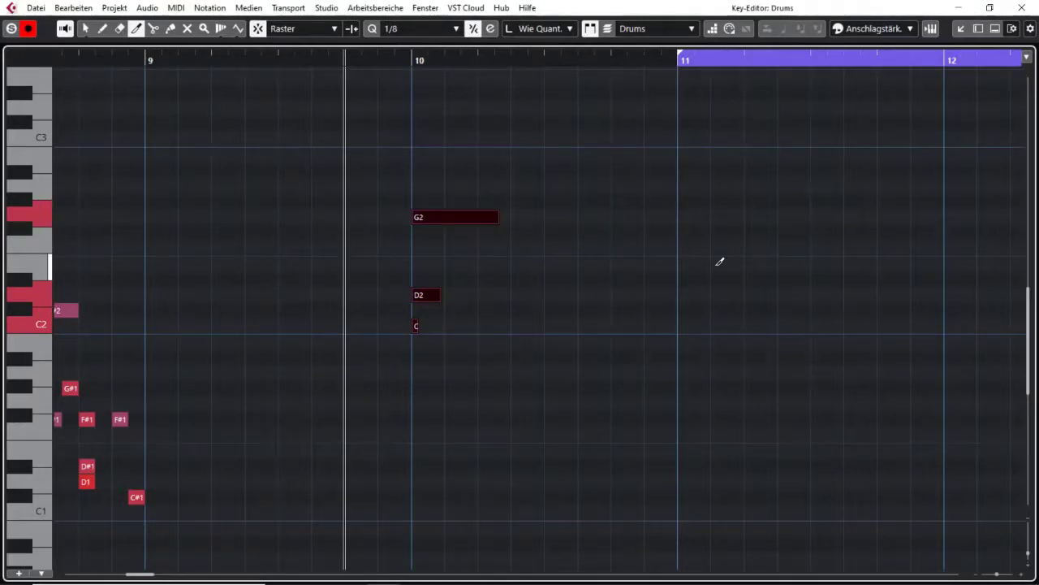
{"action": "key", "text": "ctrl+z"}
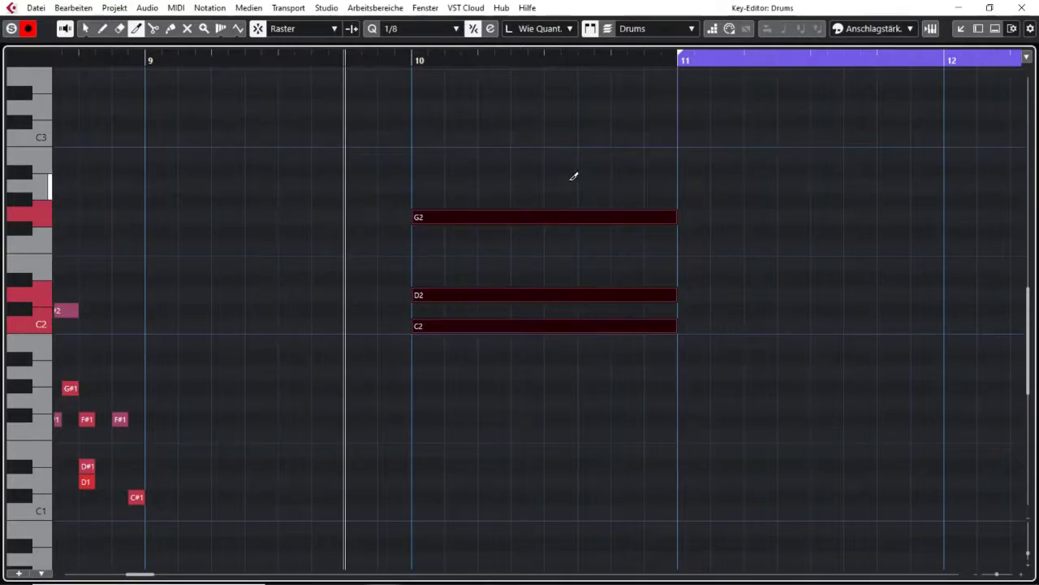
Trim the G2, D2 and C2 notes with straight vertical cuts to a common end just past the middle of bar 10.
{"action": "key", "text": "ctrl+shift+z"}
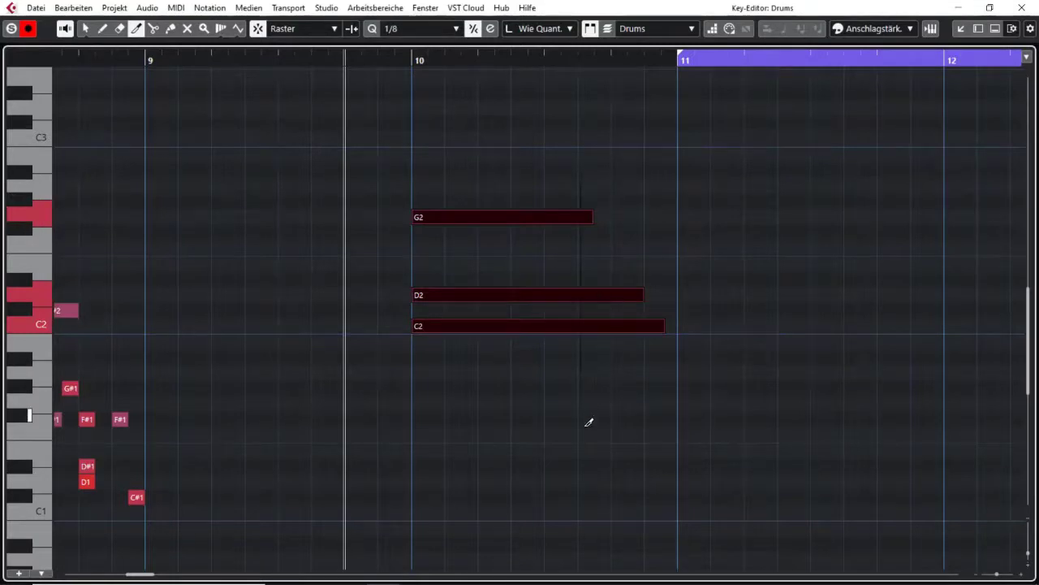
{"action": "left_click", "coordinate": [598, 353], "text": "ctrl"}
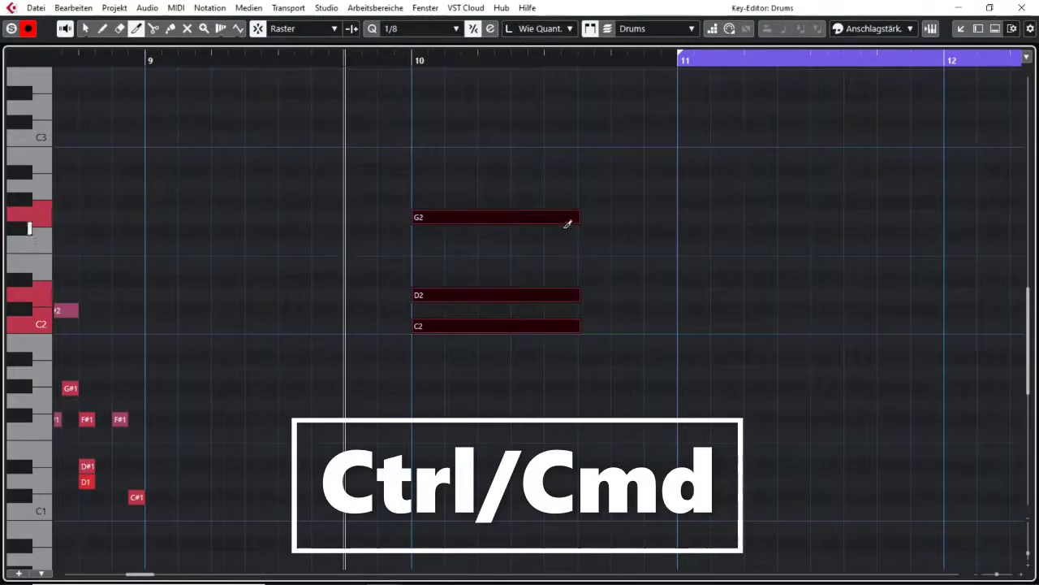
{"action": "left_click", "coordinate": [555, 376], "text": "ctrl"}
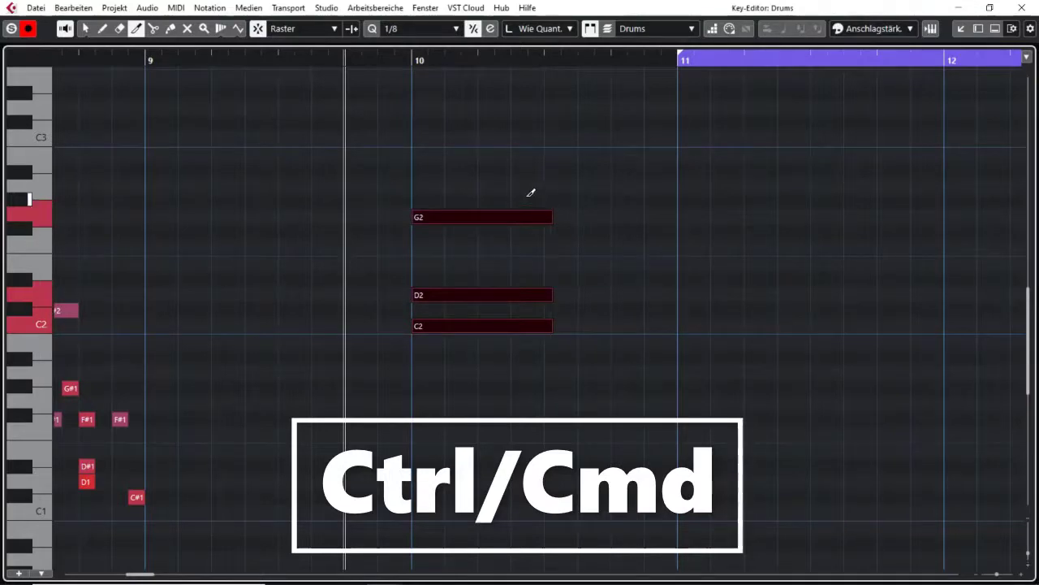
Trim the G2, D2 and C2 notes to a shorter common end with a vertical cut, and lengthen them together to bar 11.
{"action": "left_click", "coordinate": [523, 402], "text": "ctrl"}
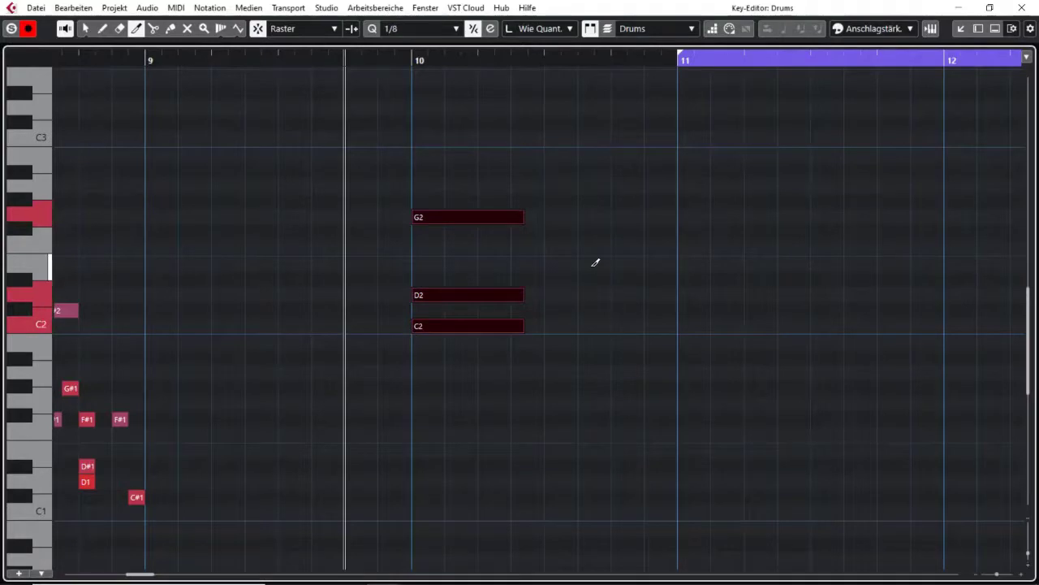
{"action": "key", "text": "1"}
{"action": "left_click_drag", "start_coordinate": [522, 217], "coordinate": [676, 218]}
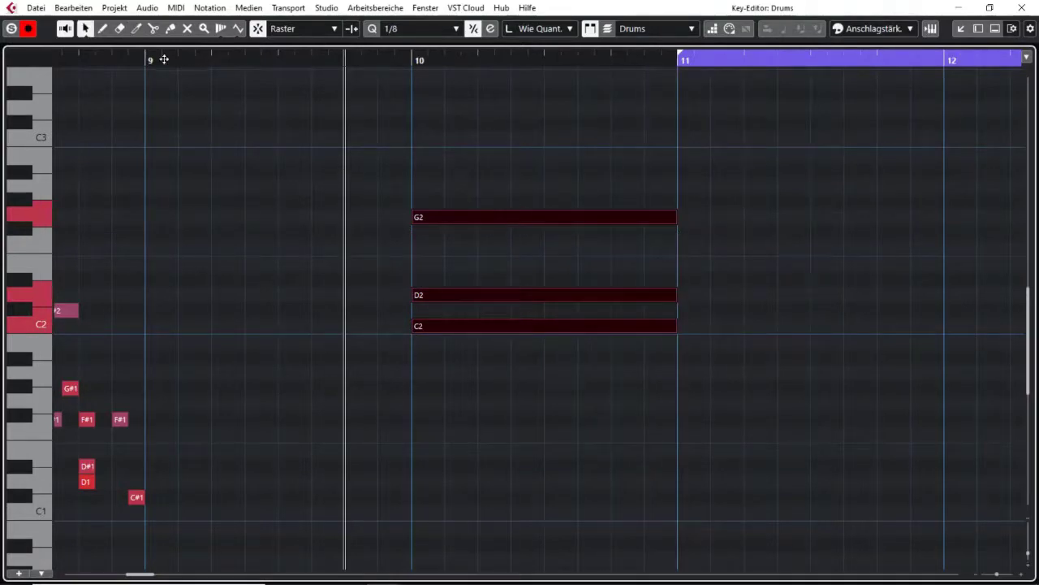
Trim the starts of the G2, D2 and C2 notes along three diagonal lines with the Trim tool, and undo all three trims.
{"action": "left_click", "coordinate": [143, 35]}
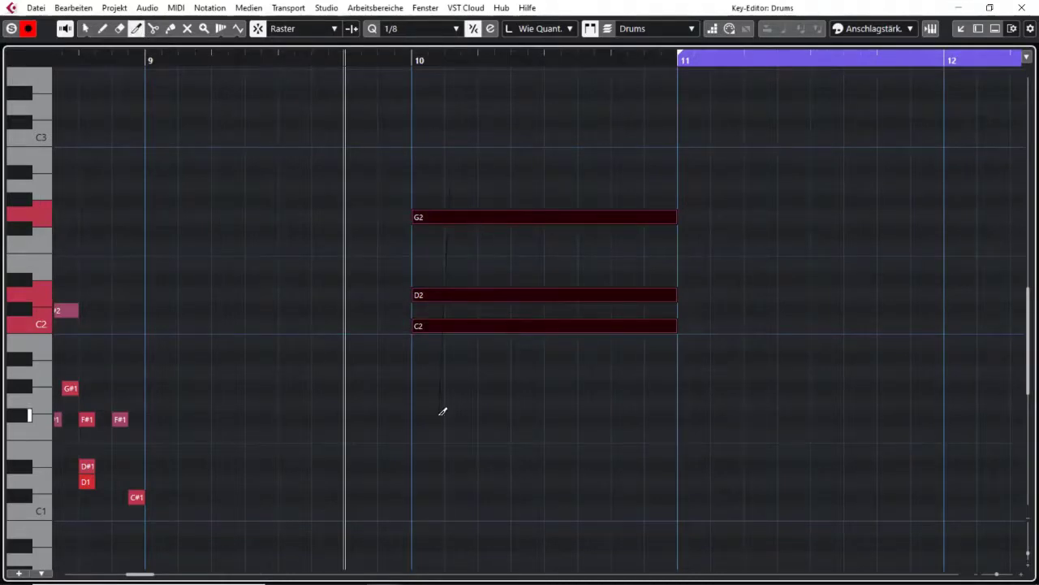
{"action": "left_click_drag", "start_coordinate": [418, 427], "coordinate": [412, 431]}
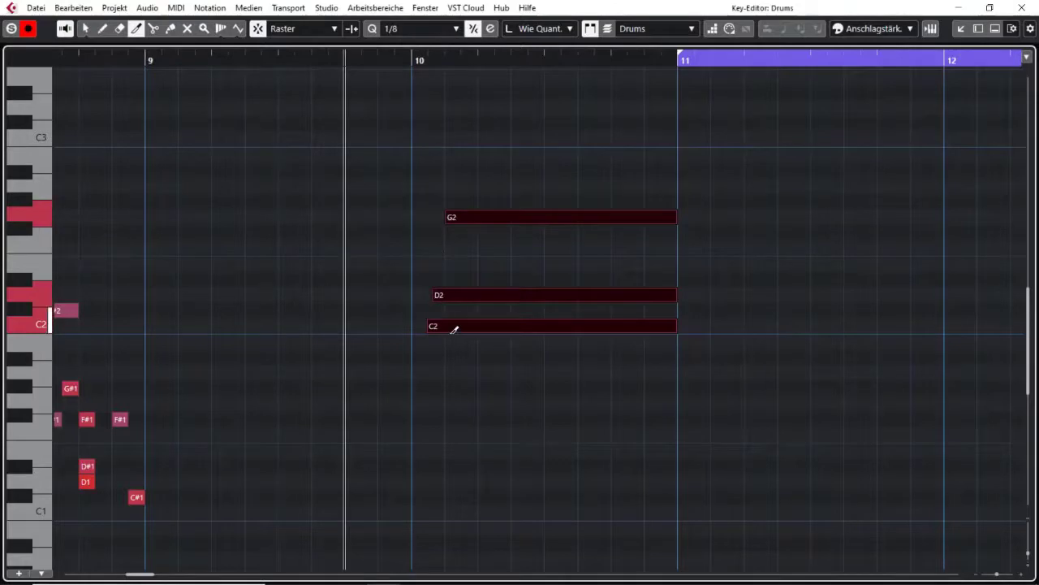
{"action": "left_click_drag", "start_coordinate": [501, 184], "coordinate": [412, 407]}
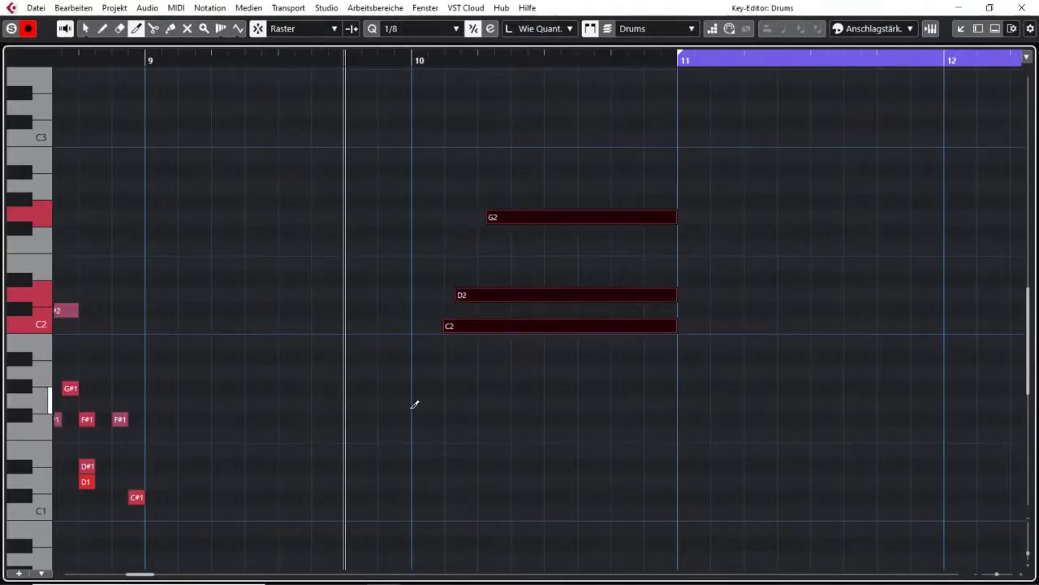
{"action": "left_click_drag", "start_coordinate": [416, 146], "coordinate": [668, 464]}
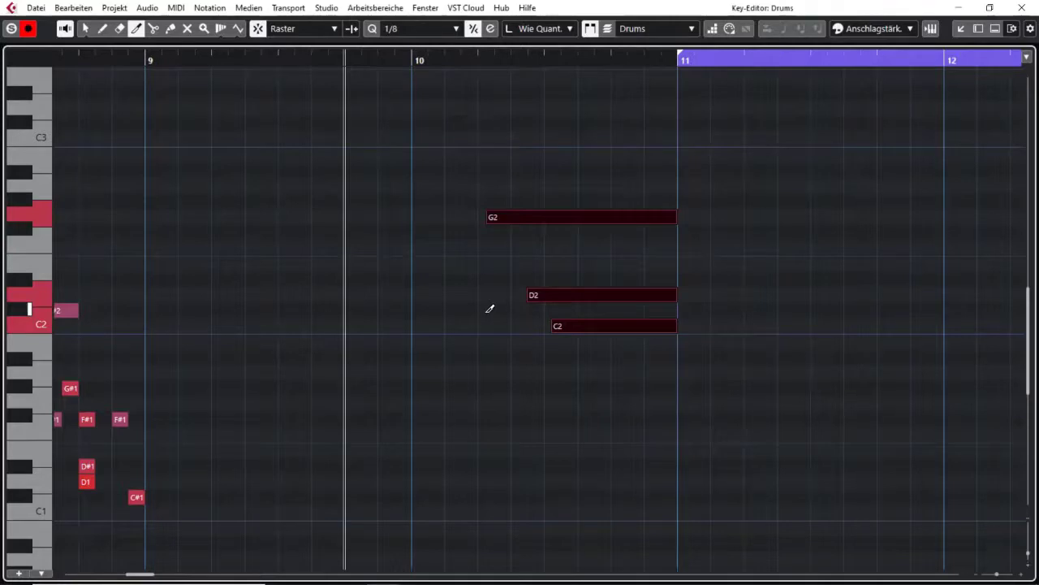
{"action": "key", "text": "ctrl+z"}
{"action": "key", "text": "ctrl+z"}
{"action": "key", "text": "ctrl+z"}
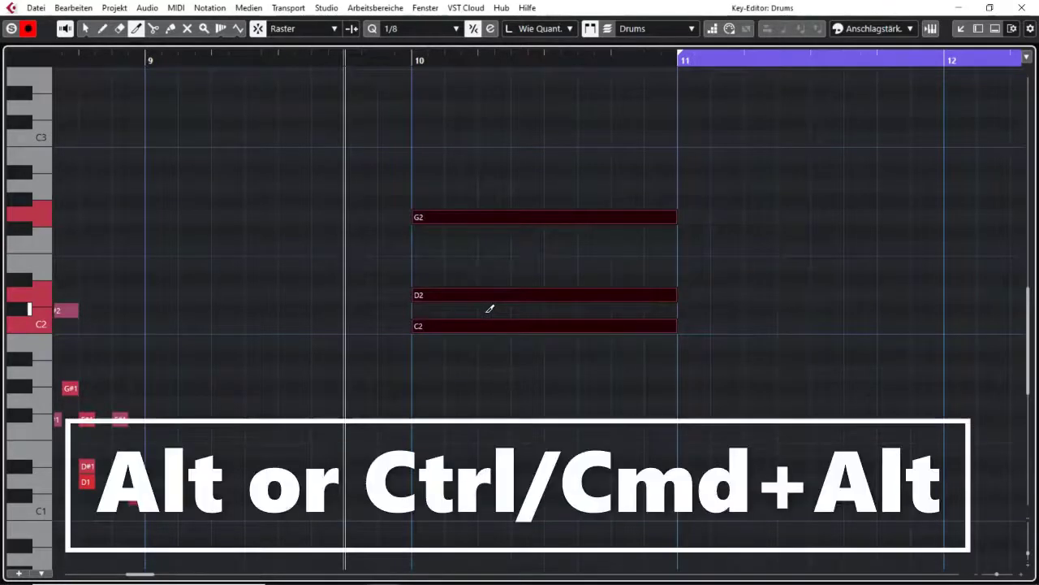
Trim the starts of the G2, D2 and C2 notes with straight vertical cuts to a common start in bar 10.
{"action": "left_click_drag", "start_coordinate": [490, 197], "coordinate": [487, 333]}
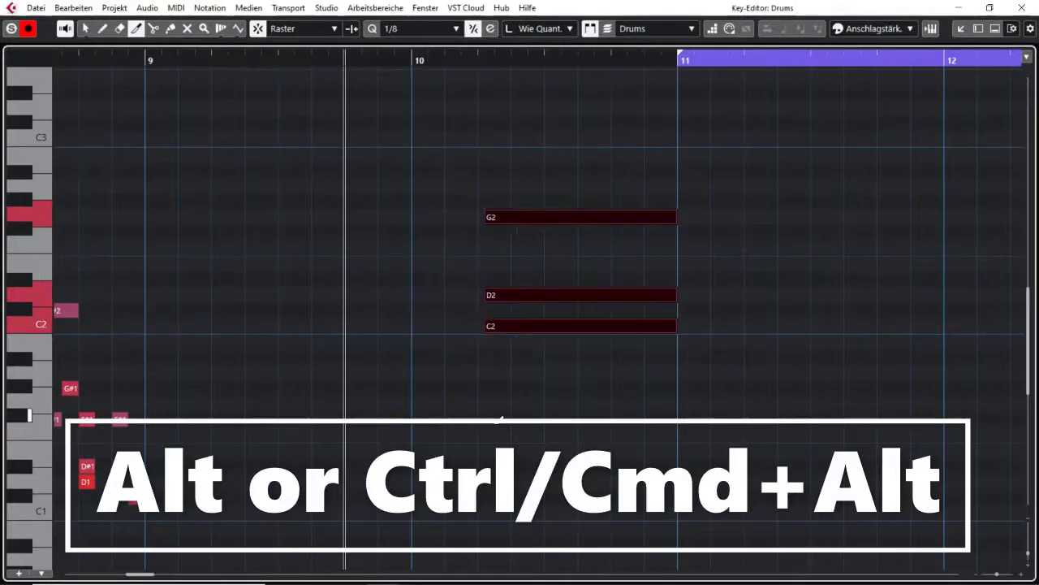
{"action": "left_click_drag", "start_coordinate": [508, 198], "coordinate": [547, 473]}
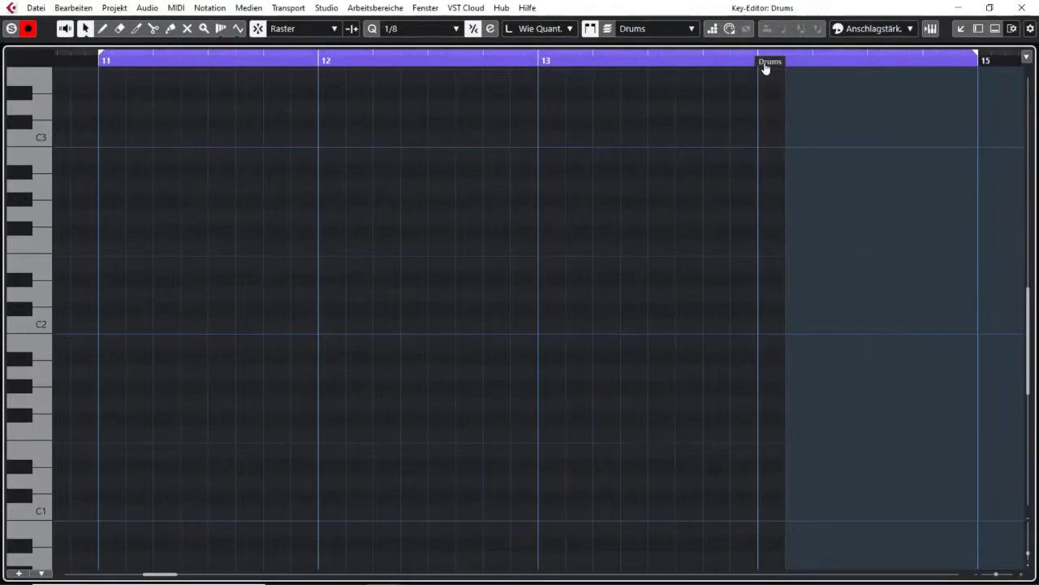
Extend the end of the Drums part to bar 15 and set the Line tool to the Zeile mode.
{"action": "left_click_drag", "start_coordinate": [765, 67], "coordinate": [949, 70]}
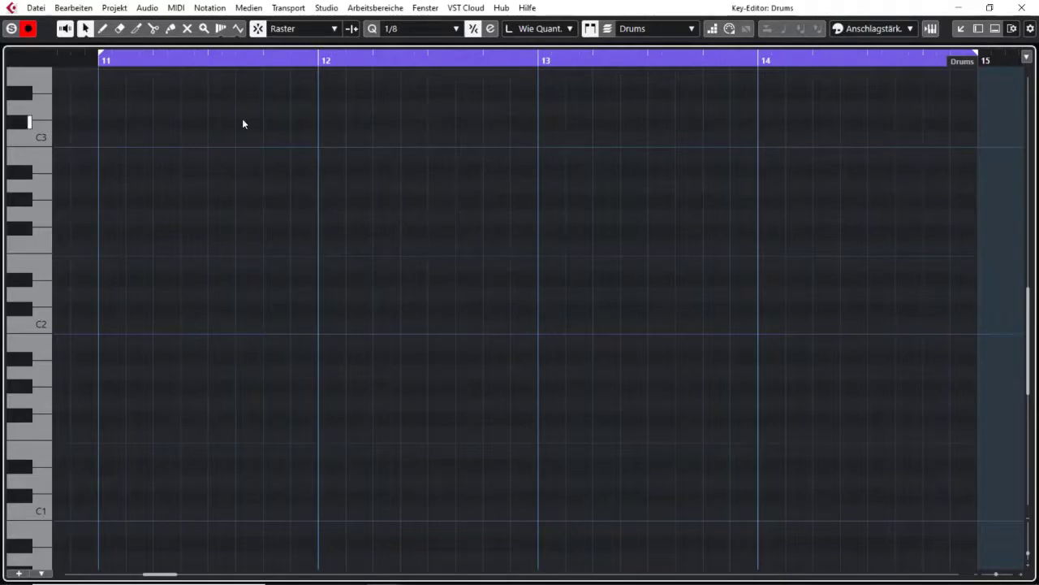
{"action": "left_click", "coordinate": [238, 29]}
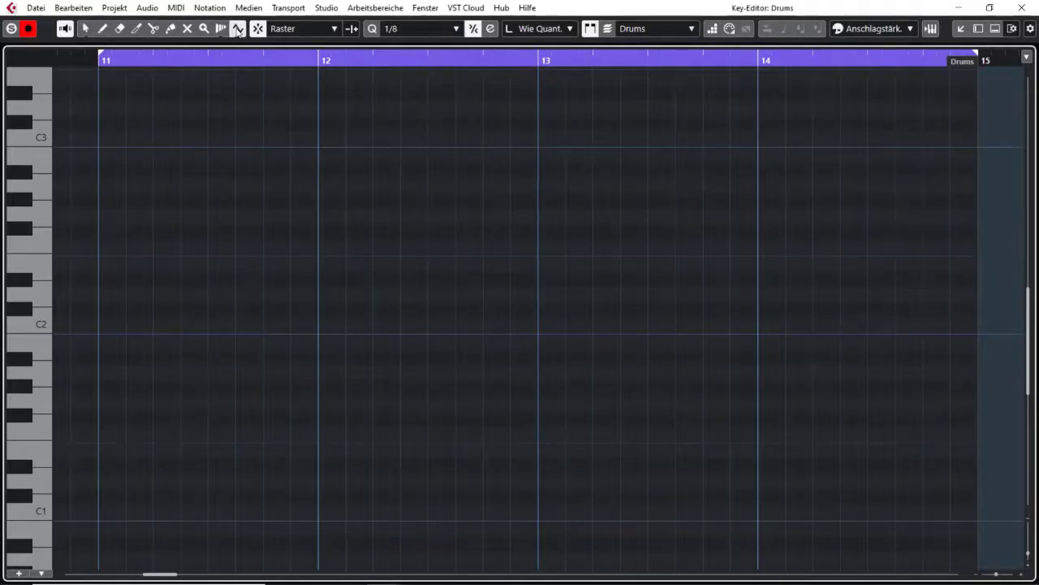
{"action": "left_click", "coordinate": [238, 31]}
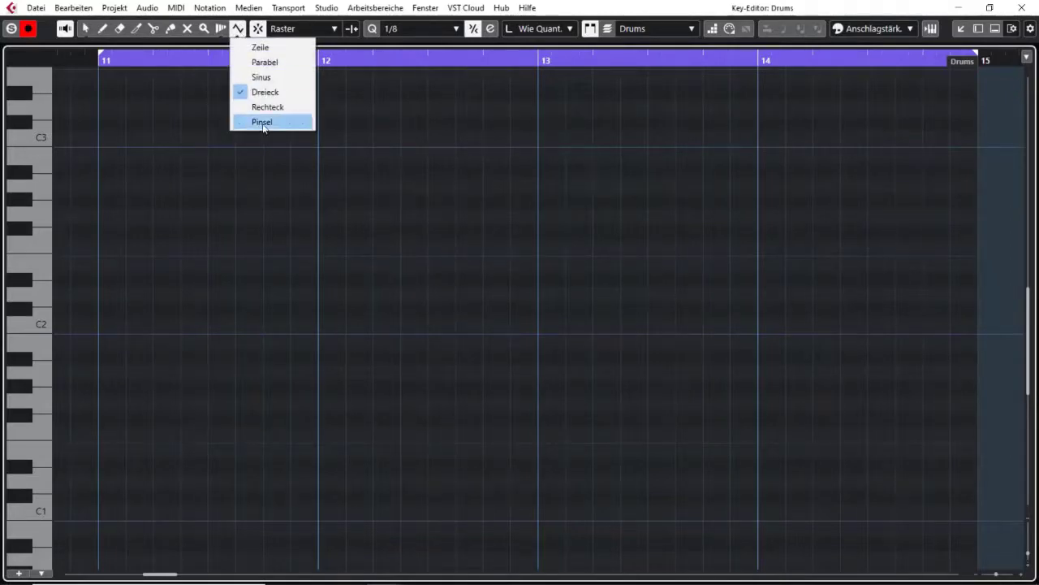
{"action": "left_click", "coordinate": [280, 49]}
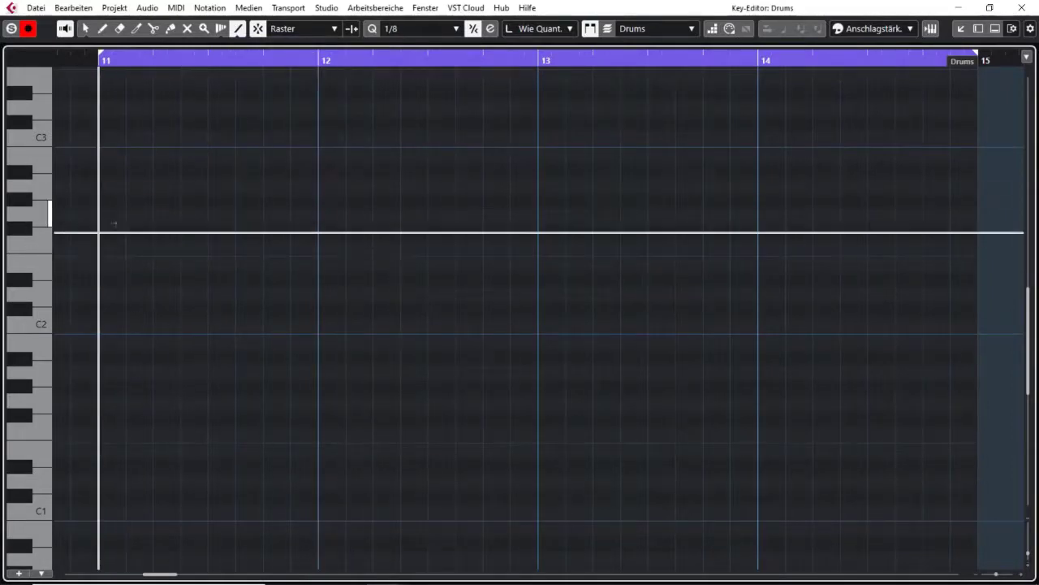
Draw a G2 row of eighth notes from bar 11 to 14, a line descending from E2 to D1, and one rising to C3.
{"action": "left_click_drag", "start_coordinate": [116, 220], "coordinate": [759, 220]}
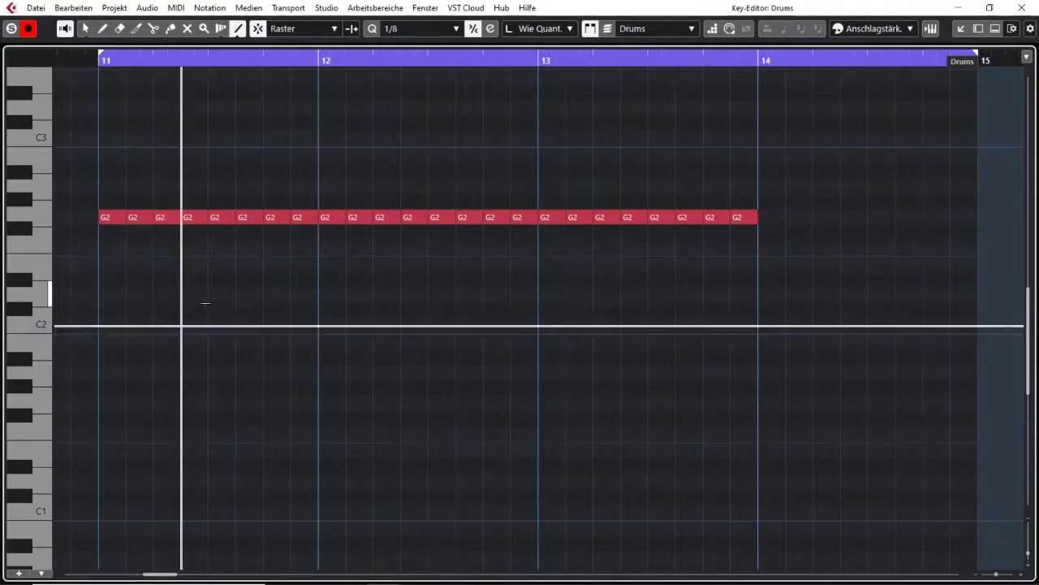
{"action": "left_click_drag", "start_coordinate": [132, 267], "coordinate": [636, 487]}
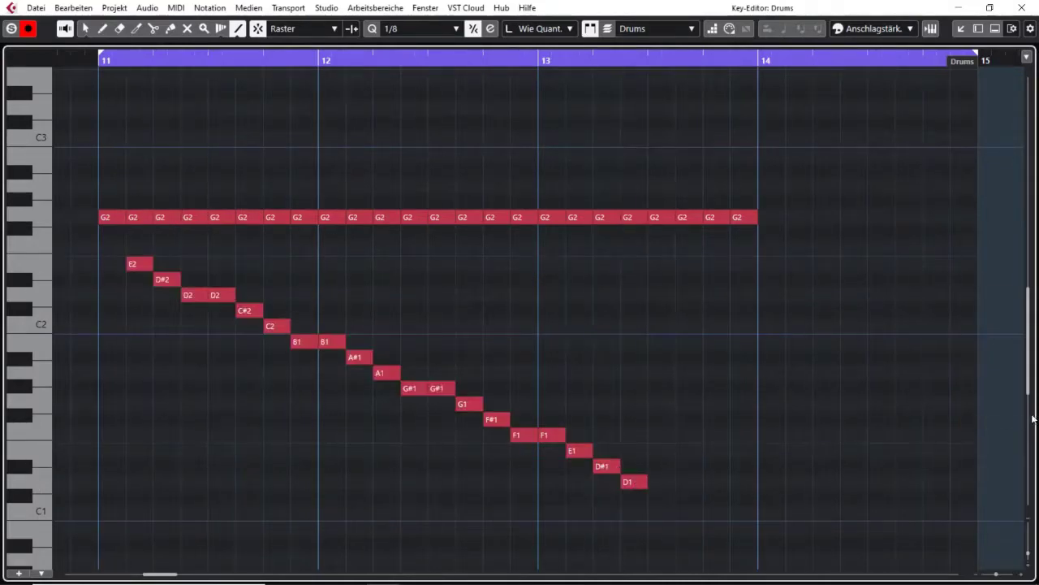
{"action": "mouse_move", "coordinate": [828, 221]}
{"action": "left_mouse_down"}
{"action": "mouse_move", "coordinate": [929, 122]}
{"action": "mouse_move", "coordinate": [942, 134]}
{"action": "left_mouse_up"}
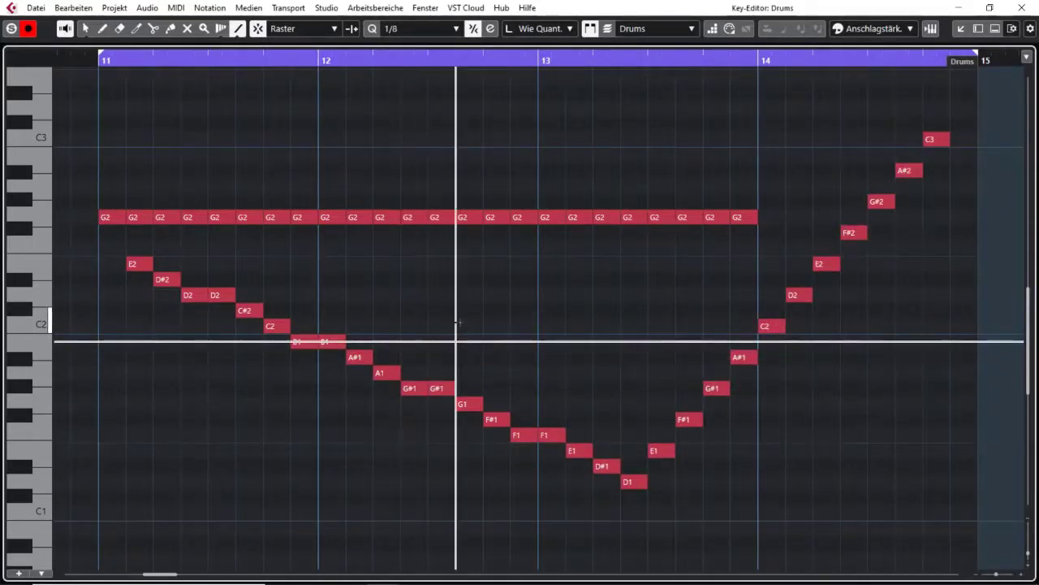
Select all the notes drawn in bars 11 to 14 and delete them.
{"action": "key", "text": "1"}
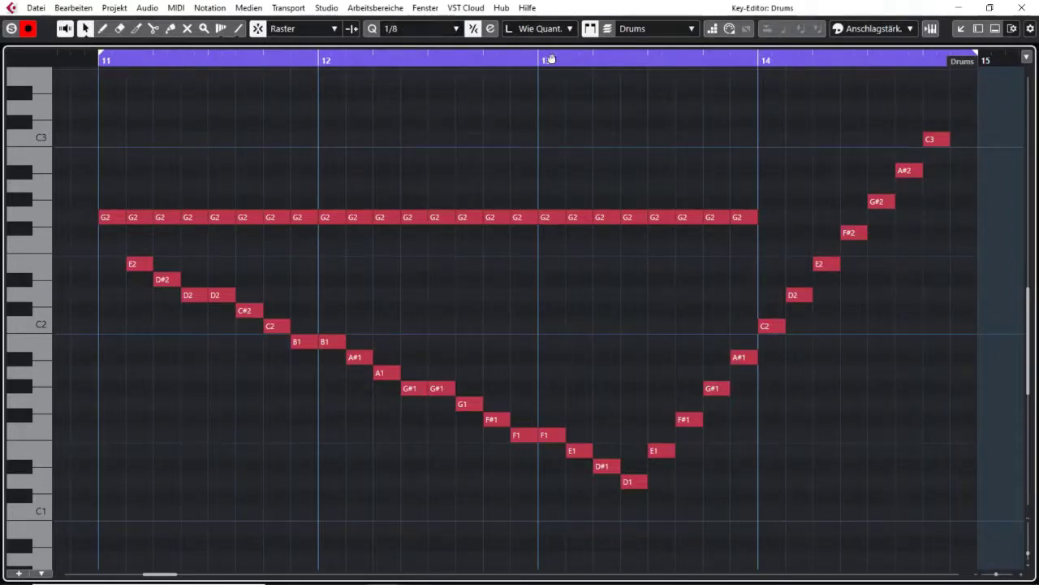
{"action": "left_click_drag", "start_coordinate": [87, 99], "coordinate": [998, 503]}
{"action": "key", "text": "Delete"}
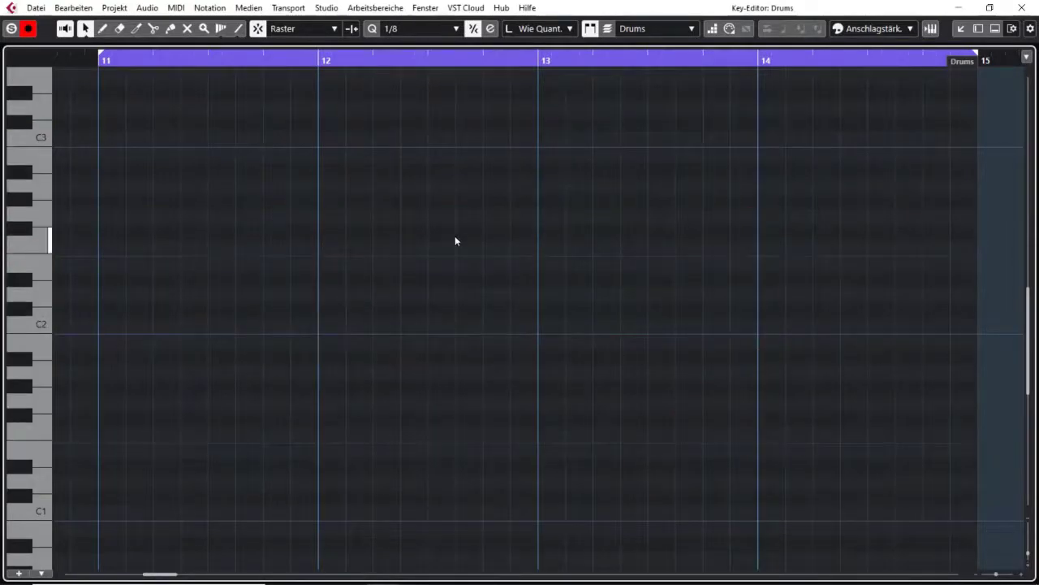
Switch the Line tool from Zeile to the Pinsel (paintbrush) mode.
{"action": "left_click", "coordinate": [239, 29]}
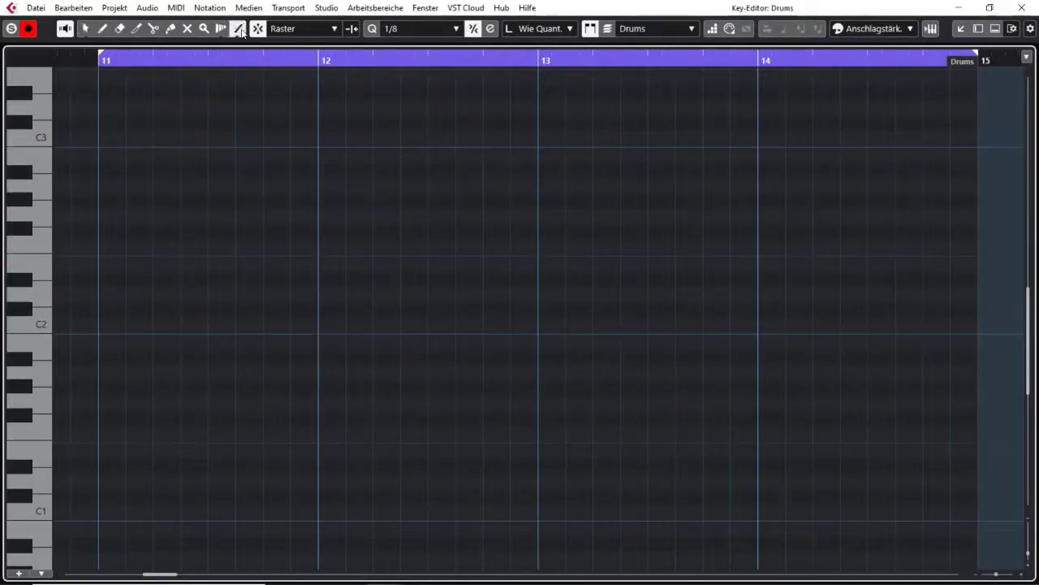
{"action": "left_click", "coordinate": [239, 30]}
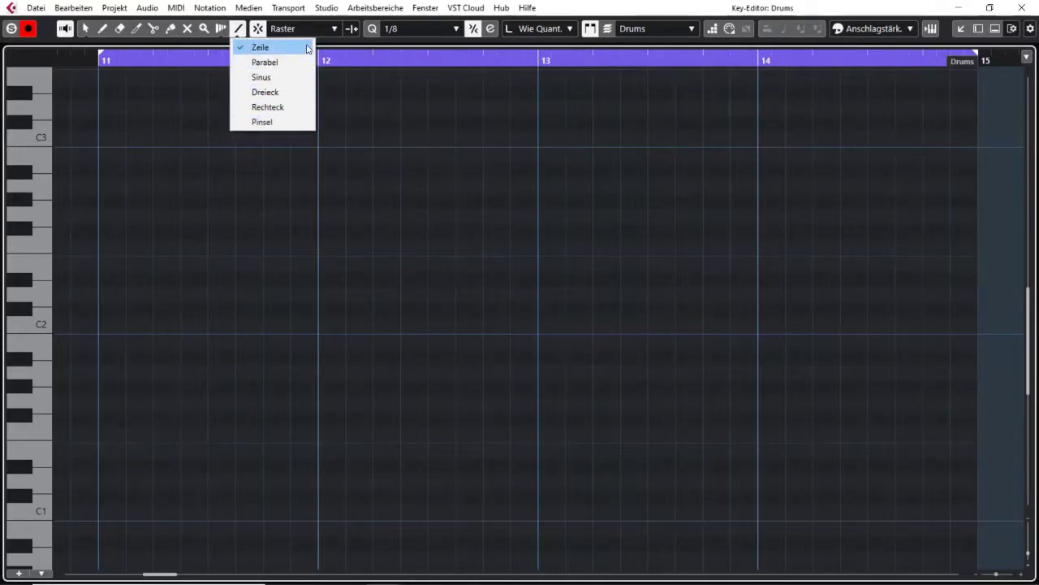
{"action": "left_click", "coordinate": [285, 120]}
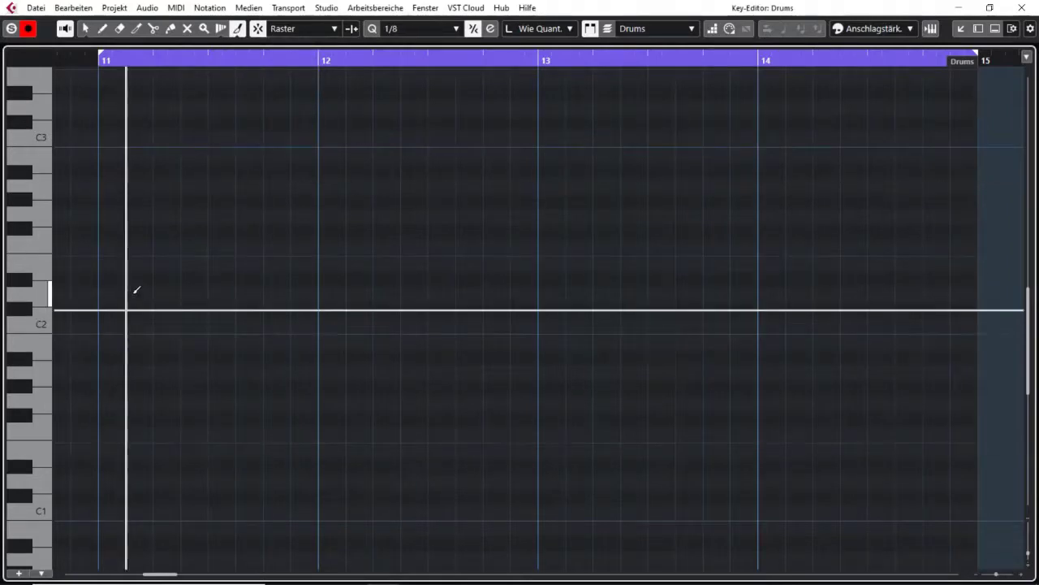
Paint two freehand note patterns one after the other from bar 11 onward, undoing each of them.
{"action": "mouse_move", "coordinate": [106, 324]}
{"action": "left_mouse_down"}
{"action": "mouse_move", "coordinate": [290, 229]}
{"action": "mouse_move", "coordinate": [336, 354]}
{"action": "mouse_move", "coordinate": [441, 329]}
{"action": "mouse_move", "coordinate": [640, 135]}
{"action": "mouse_move", "coordinate": [719, 483]}
{"action": "mouse_move", "coordinate": [808, 138]}
{"action": "mouse_move", "coordinate": [857, 308]}
{"action": "mouse_move", "coordinate": [887, 235]}
{"action": "mouse_move", "coordinate": [186, 376]}
{"action": "mouse_move", "coordinate": [462, 135]}
{"action": "mouse_move", "coordinate": [440, 371]}
{"action": "mouse_move", "coordinate": [729, 161]}
{"action": "mouse_move", "coordinate": [593, 429]}
{"action": "mouse_move", "coordinate": [638, 399]}
{"action": "mouse_move", "coordinate": [485, 400]}
{"action": "left_mouse_up"}
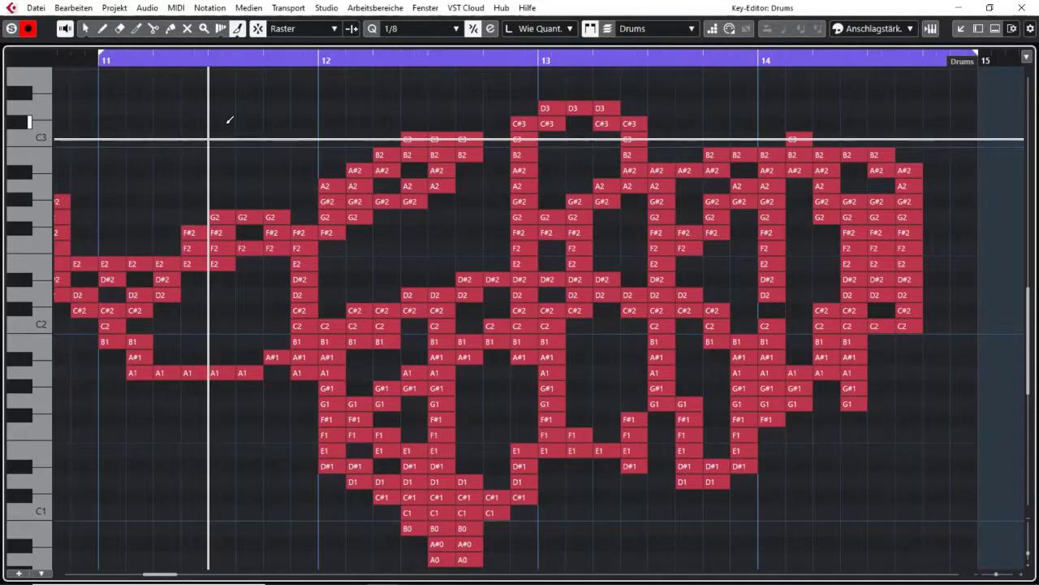
{"action": "key", "text": "ctrl+z"}
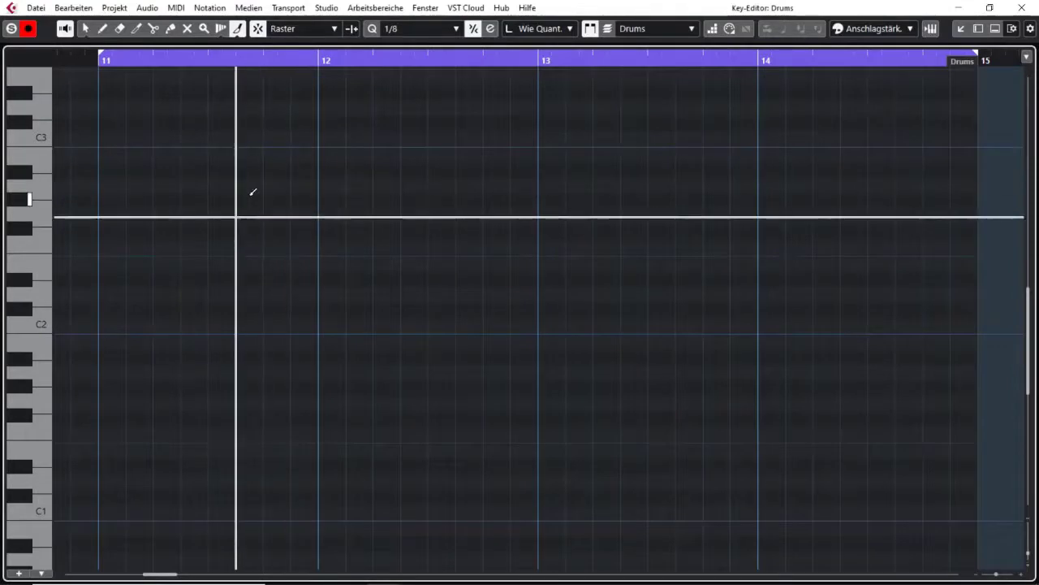
{"action": "mouse_move", "coordinate": [114, 286]}
{"action": "left_mouse_down"}
{"action": "mouse_move", "coordinate": [216, 151]}
{"action": "mouse_move", "coordinate": [323, 272]}
{"action": "mouse_move", "coordinate": [571, 384]}
{"action": "mouse_move", "coordinate": [690, 418]}
{"action": "left_mouse_up"}
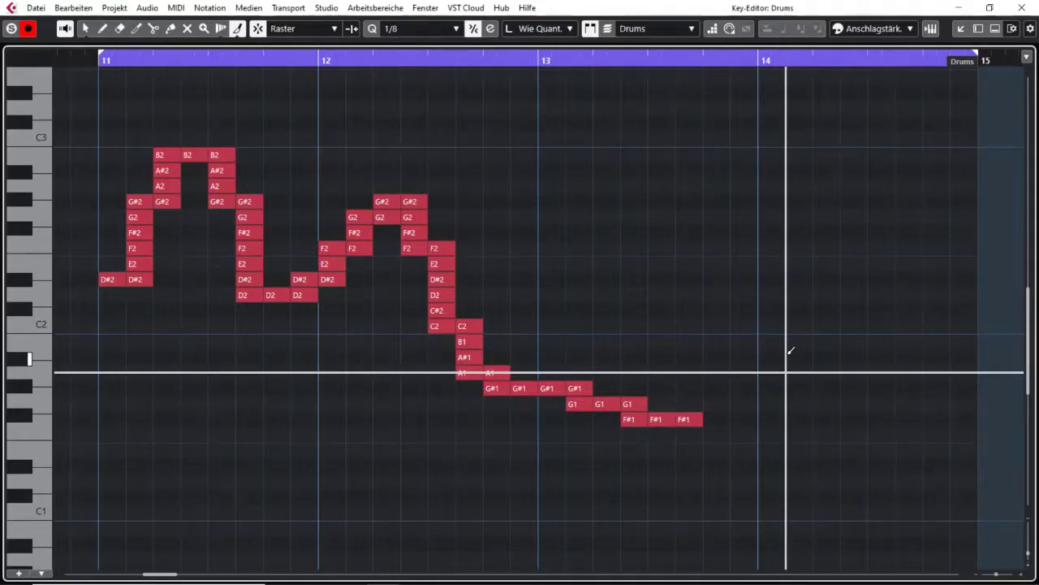
{"action": "key", "text": "ctrl+z"}
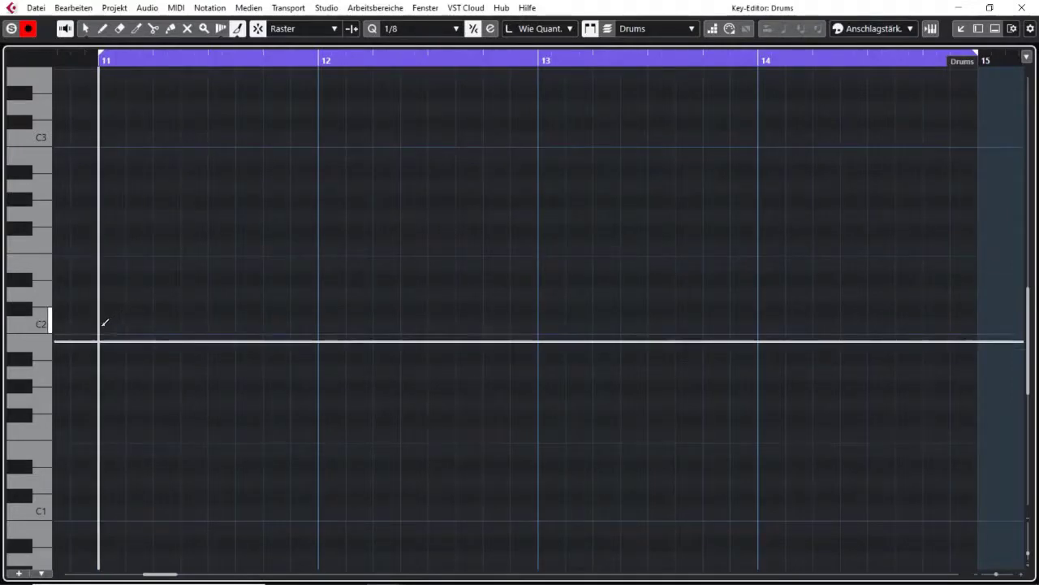
Paint one long C2 note from bar 11 past bar 14, a row of F#2 eighth notes above it, and a freehand curve around bar 14.
{"action": "left_click_drag", "start_coordinate": [105, 324], "coordinate": [782, 322]}
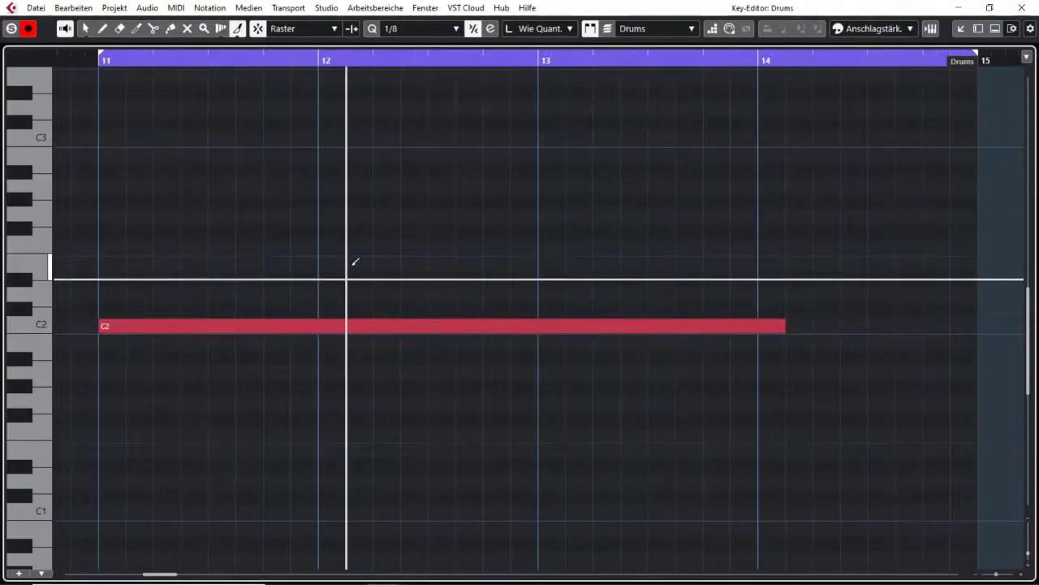
{"action": "left_click_drag", "start_coordinate": [183, 233], "coordinate": [649, 234]}
{"action": "mouse_move", "coordinate": [754, 172]}
{"action": "left_mouse_down"}
{"action": "mouse_move", "coordinate": [850, 260]}
{"action": "mouse_move", "coordinate": [882, 310]}
{"action": "left_mouse_up"}
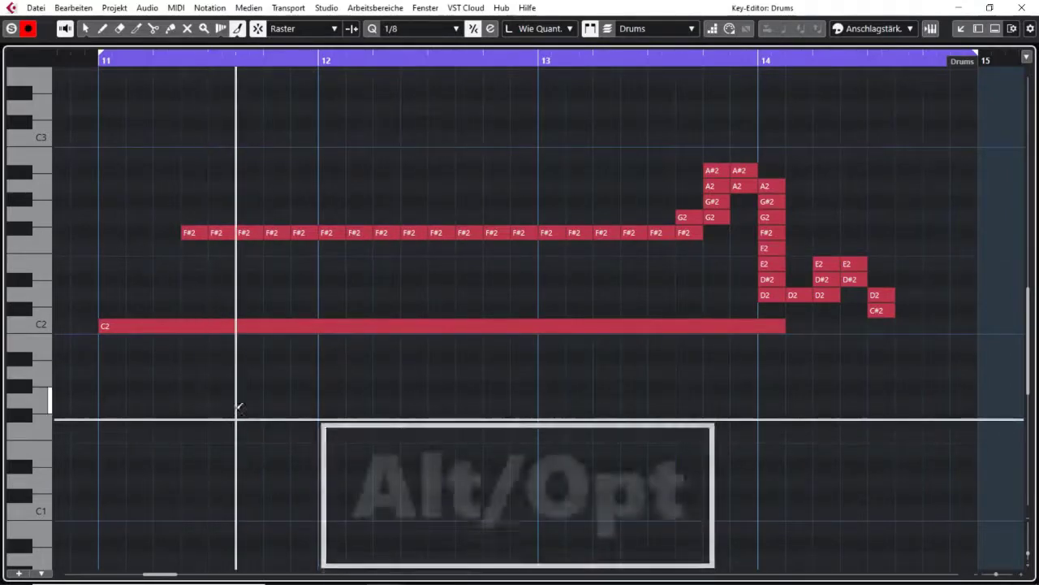
Paint long continuous notes on G1, G#1 and D#1 below the C2 note and on D3 and C#3 above the F#2 row.
{"action": "left_click_drag", "start_coordinate": [236, 405], "coordinate": [691, 390]}
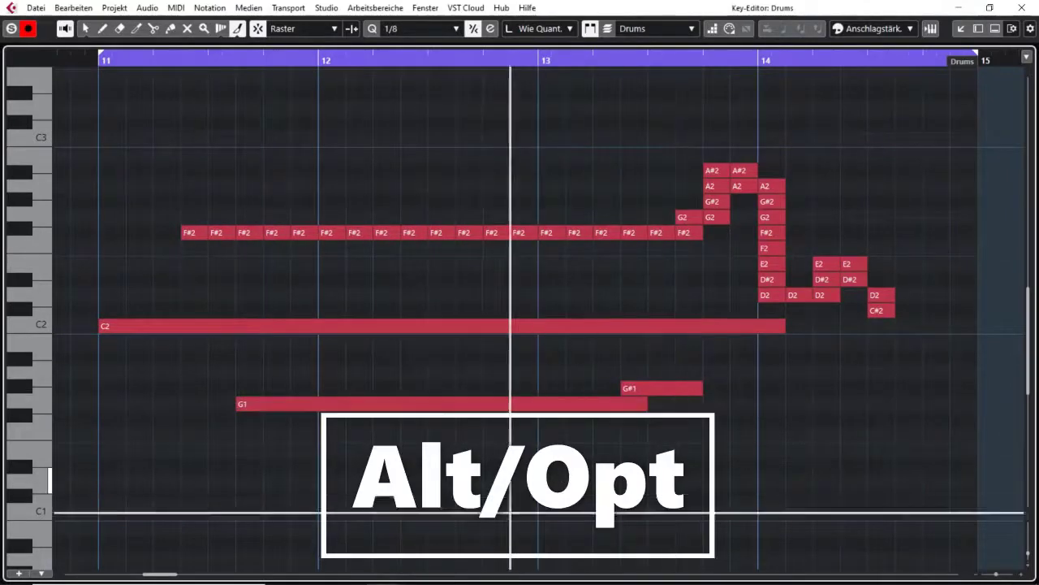
{"action": "left_click_drag", "start_coordinate": [406, 468], "coordinate": [747, 466]}
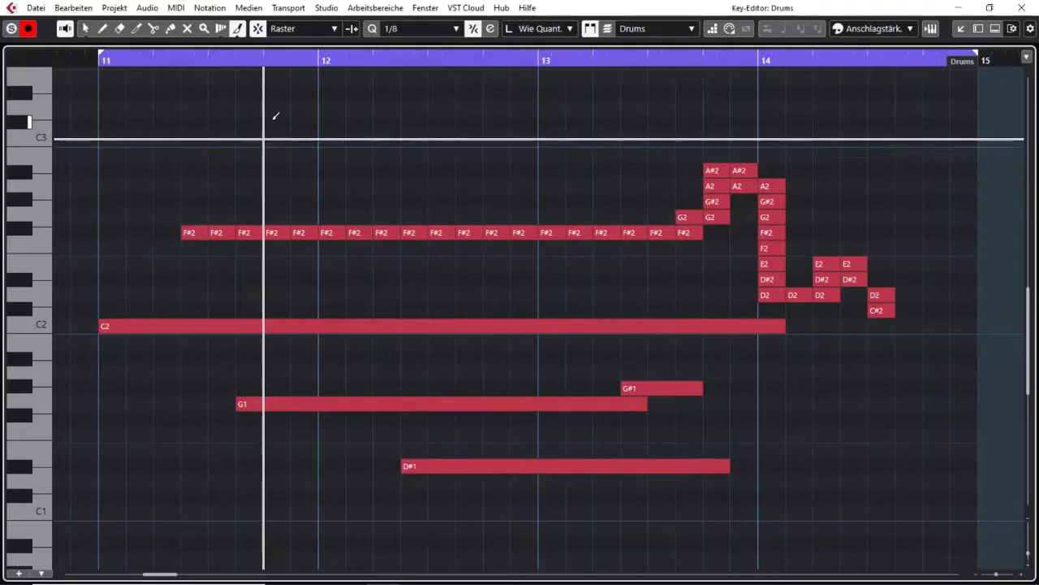
{"action": "left_click_drag", "start_coordinate": [268, 110], "coordinate": [510, 111]}
{"action": "left_click_drag", "start_coordinate": [487, 121], "coordinate": [841, 122]}
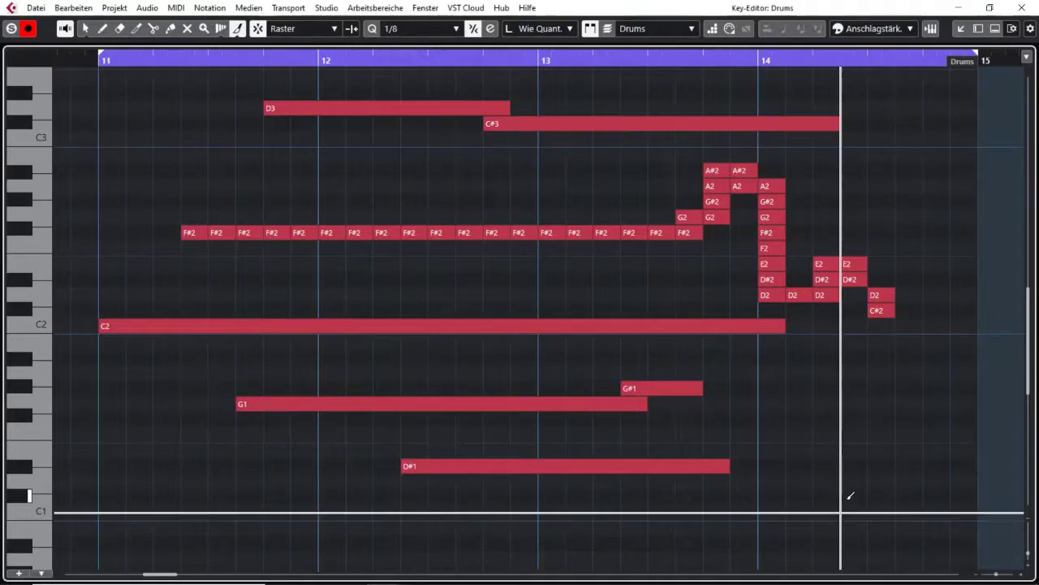
Switch to the selection tool, select all the painted notes in bars 11 to 14 and delete them.
{"action": "right_click", "coordinate": [783, 488]}
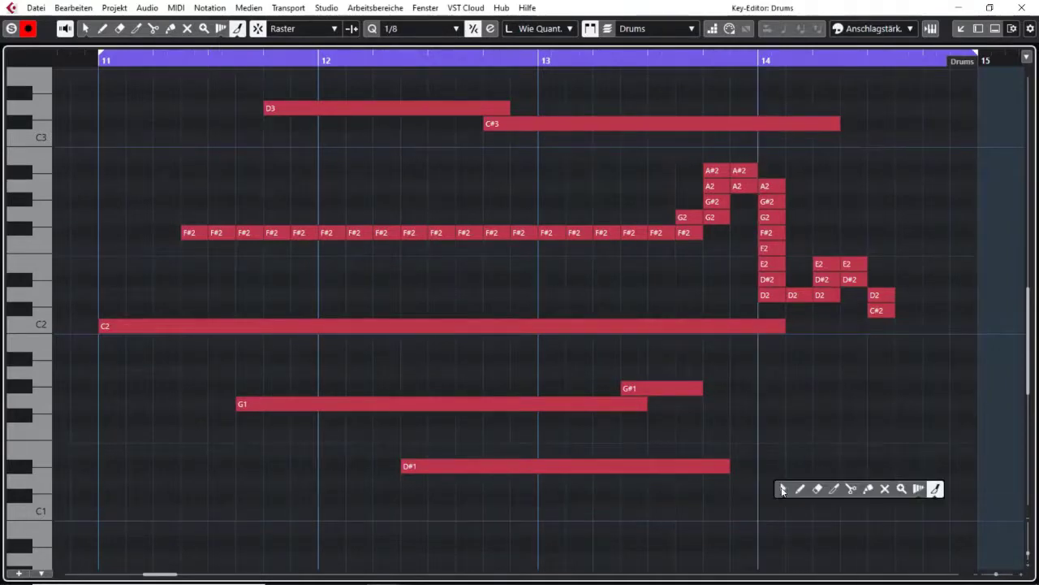
{"action": "left_click_drag", "start_coordinate": [873, 497], "coordinate": [191, 77]}
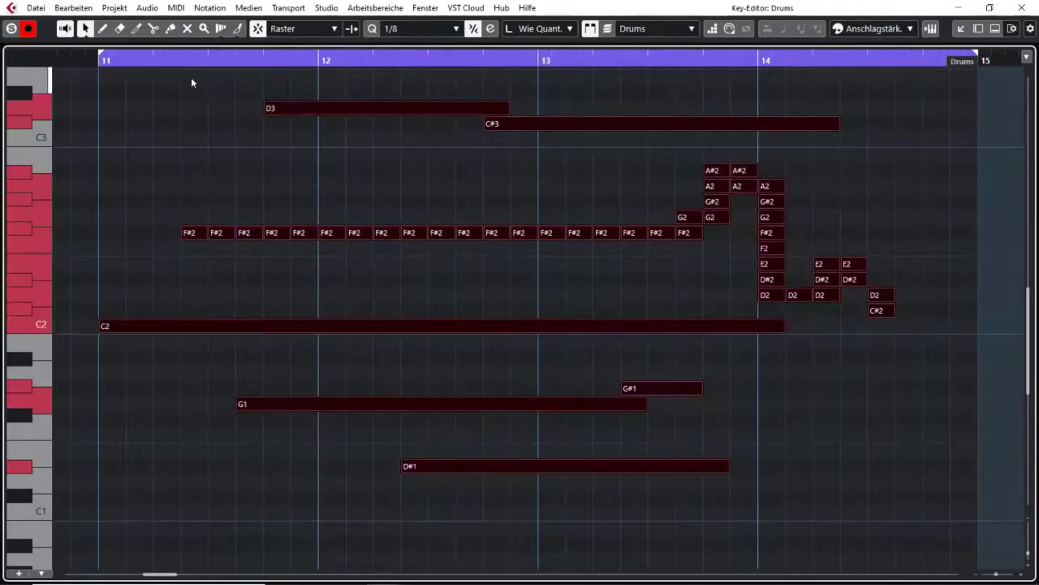
{"action": "key", "text": "Delete"}
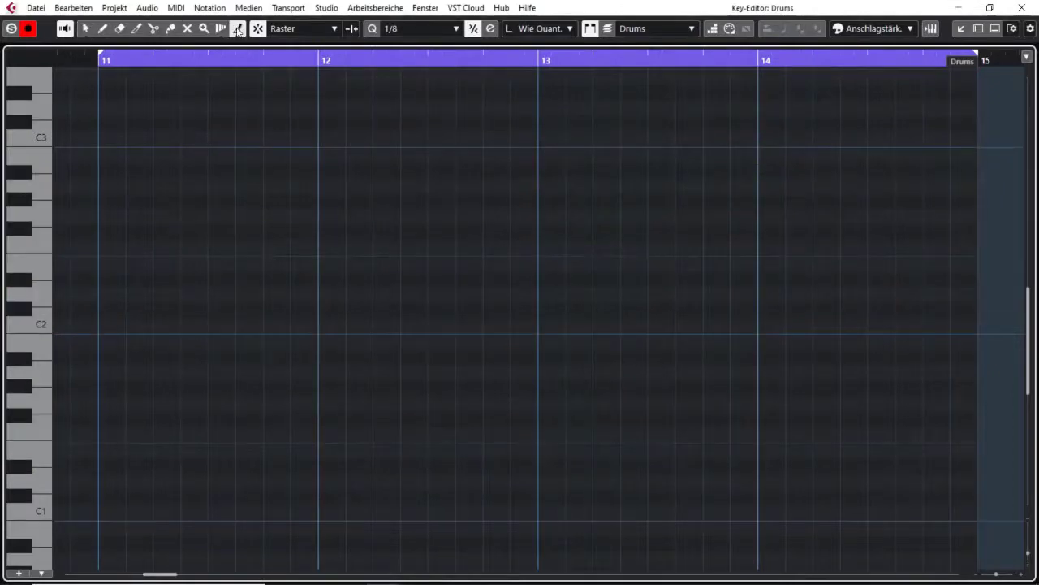
Paint a wavy freehand run of eighth notes between E2 and G#2 from bar 11 to the middle of bar 14 with the paintbrush.
{"action": "left_click", "coordinate": [238, 29]}
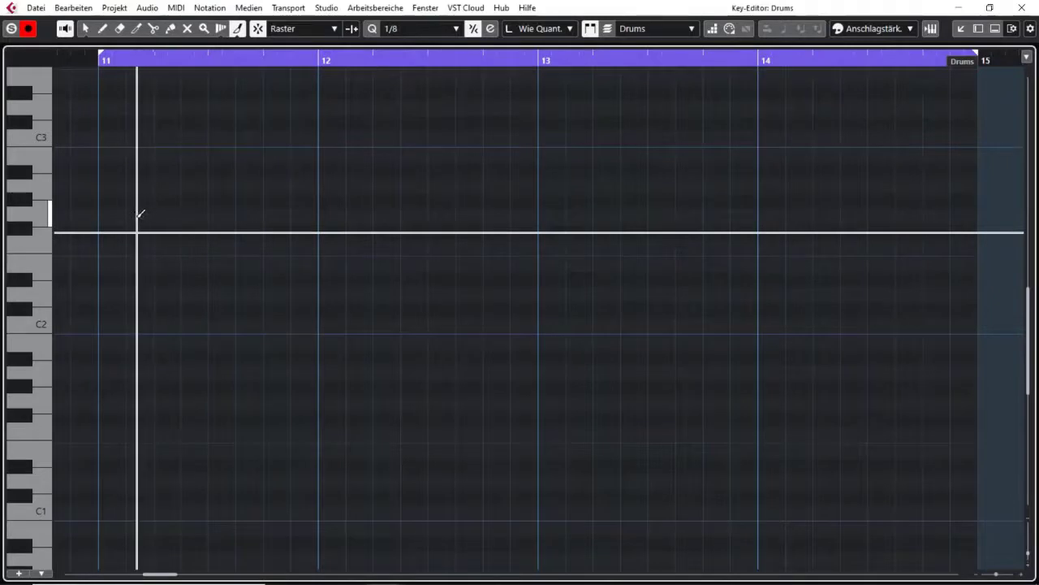
{"action": "mouse_move", "coordinate": [130, 218]}
{"action": "left_mouse_down"}
{"action": "mouse_move", "coordinate": [218, 217]}
{"action": "mouse_move", "coordinate": [268, 233]}
{"action": "mouse_move", "coordinate": [429, 216]}
{"action": "mouse_move", "coordinate": [682, 236]}
{"action": "mouse_move", "coordinate": [796, 217]}
{"action": "mouse_move", "coordinate": [863, 249]}
{"action": "mouse_move", "coordinate": [868, 262]}
{"action": "left_mouse_up"}
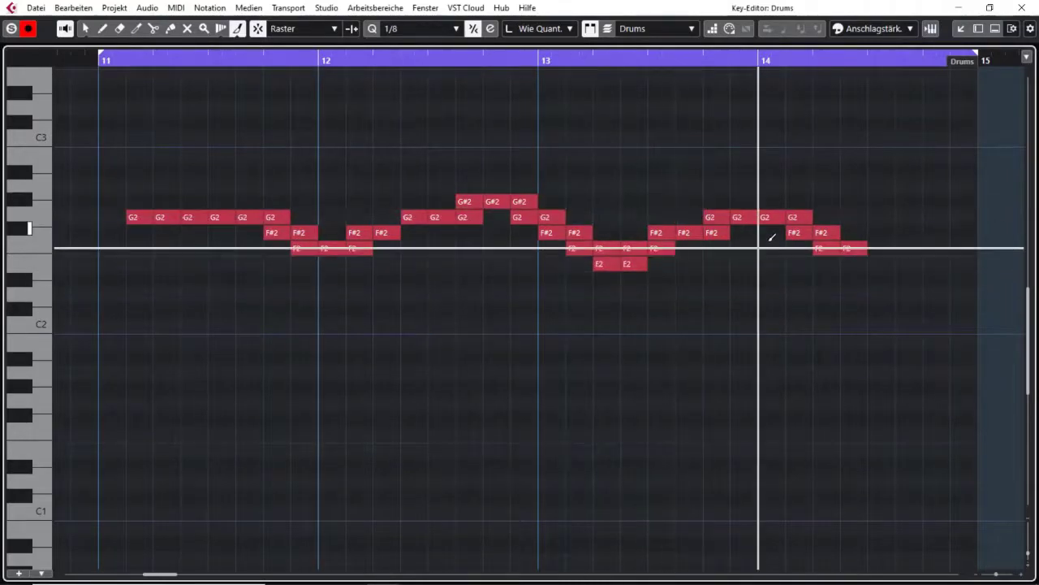
Paint a vertical stack of eighth notes from A#1 down to E1 in bar 12, and delete all the notes in bars 11 to 14.
{"action": "left_click_drag", "start_coordinate": [387, 358], "coordinate": [386, 451]}
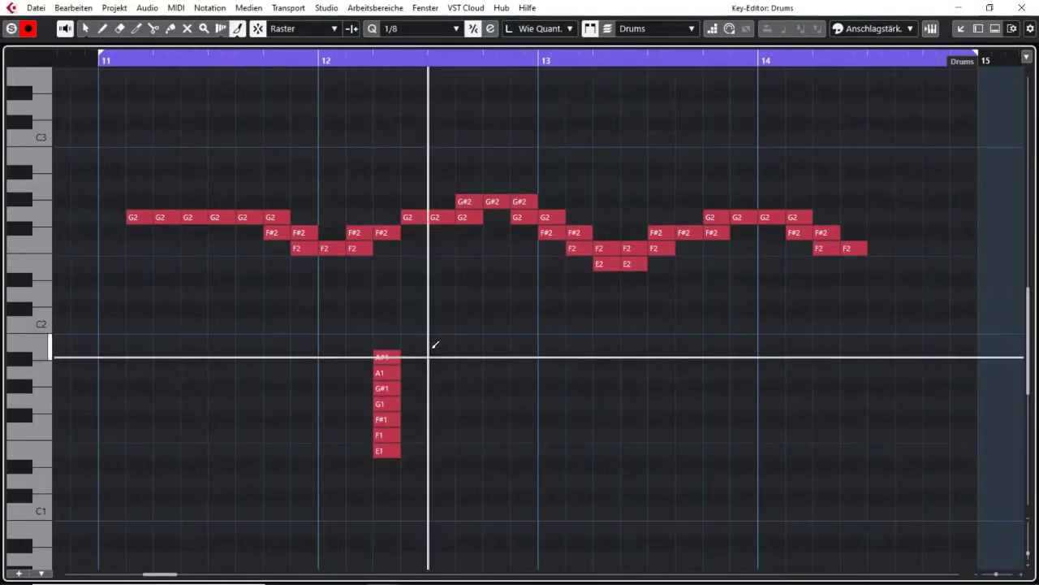
{"action": "right_click", "coordinate": [371, 306]}
{"action": "left_click", "coordinate": [372, 307]}
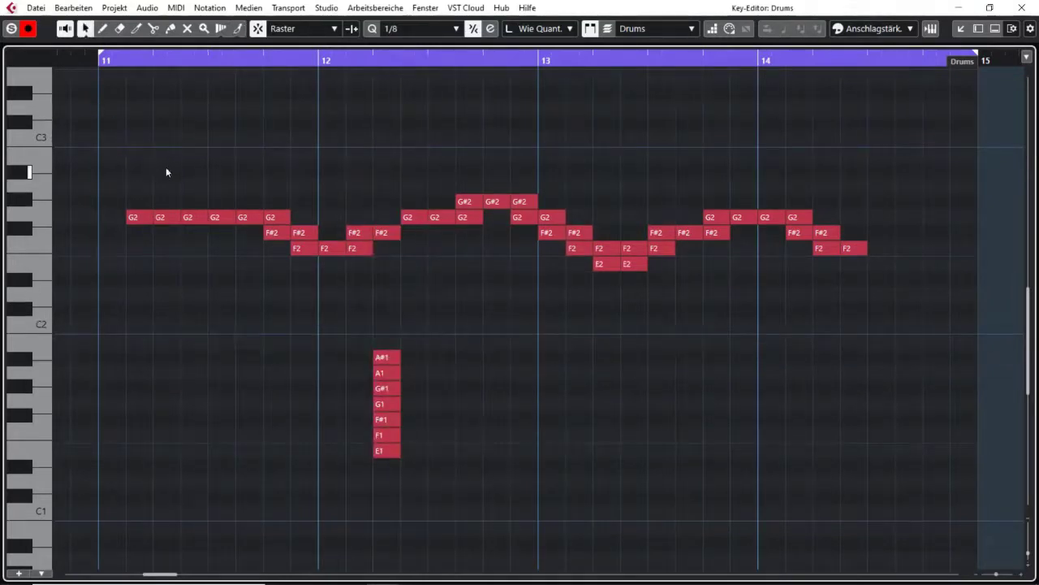
{"action": "left_click_drag", "start_coordinate": [526, 355], "coordinate": [926, 480]}
{"action": "key", "text": "Delete"}
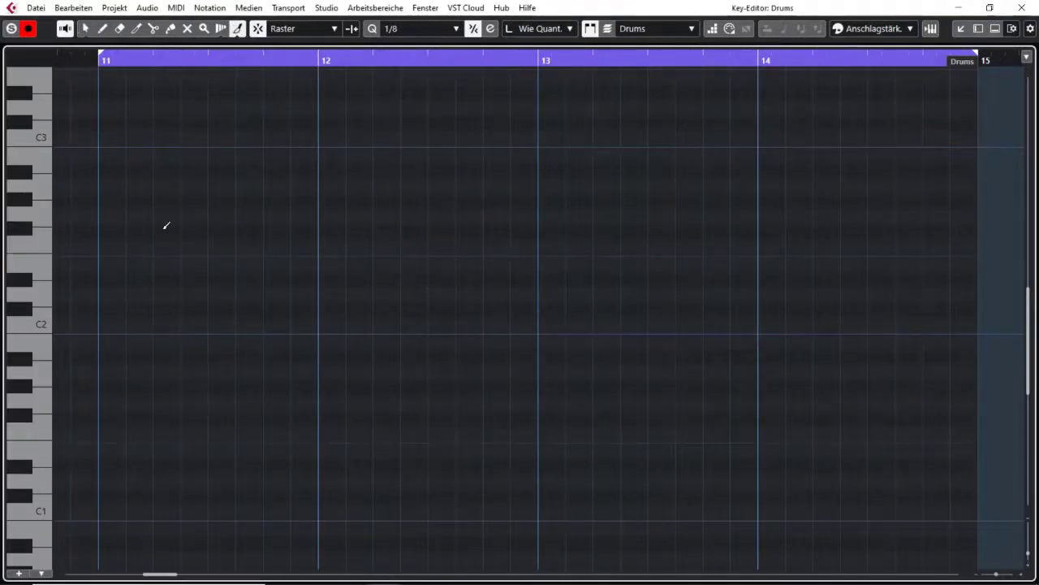
Paint a straight G2 row from bar 11 to the middle of bar 14, plus shorter rows on D2, C2, E1 and A1 below it.
{"action": "left_click_drag", "start_coordinate": [123, 216], "coordinate": [804, 216]}
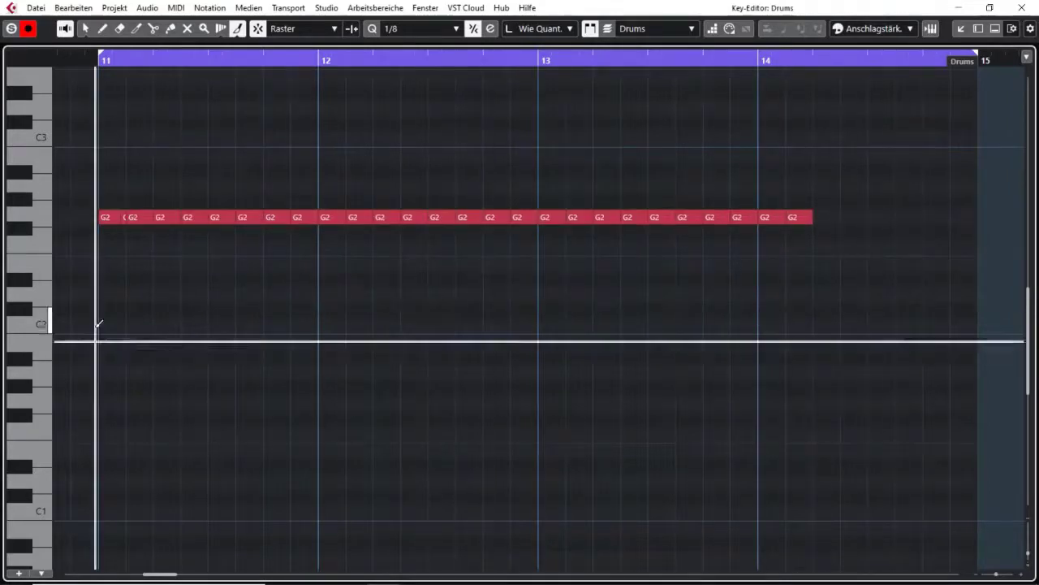
{"action": "left_click_drag", "start_coordinate": [209, 295], "coordinate": [419, 296]}
{"action": "left_click_drag", "start_coordinate": [624, 326], "coordinate": [836, 325]}
{"action": "left_click_drag", "start_coordinate": [679, 450], "coordinate": [837, 450]}
{"action": "left_click_drag", "start_coordinate": [321, 372], "coordinate": [564, 381]}
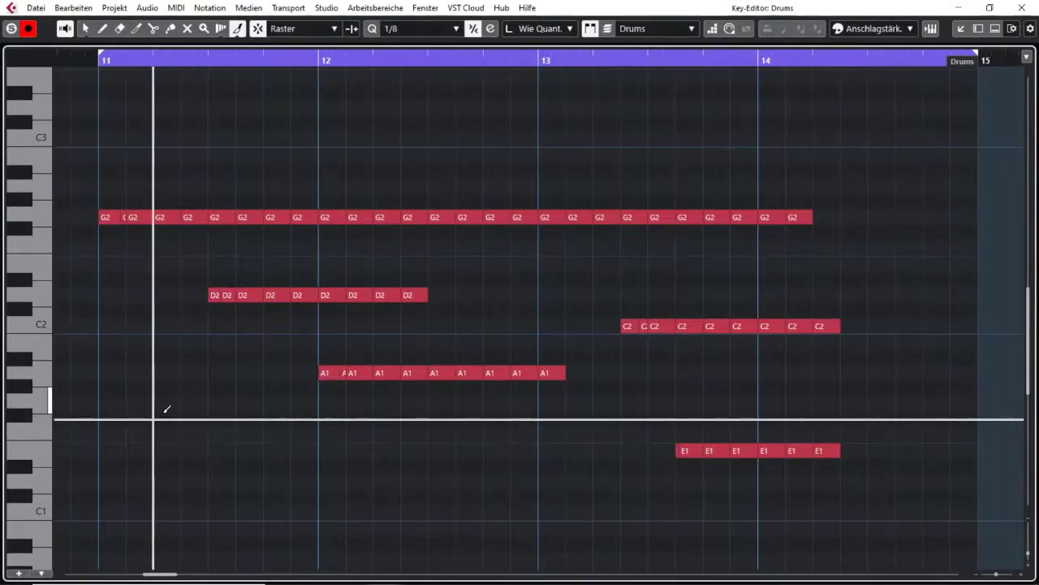
Switch to the selection tool, select all five painted rows from G2 down to E1 and delete them.
{"action": "right_click", "coordinate": [209, 194]}
{"action": "left_click", "coordinate": [211, 195]}
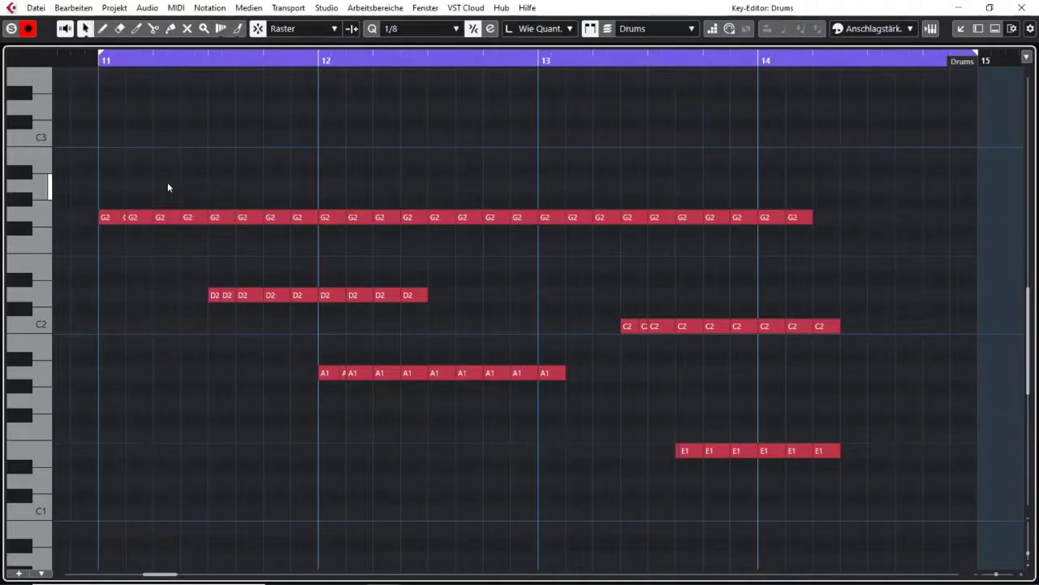
{"action": "left_click_drag", "start_coordinate": [114, 175], "coordinate": [954, 468]}
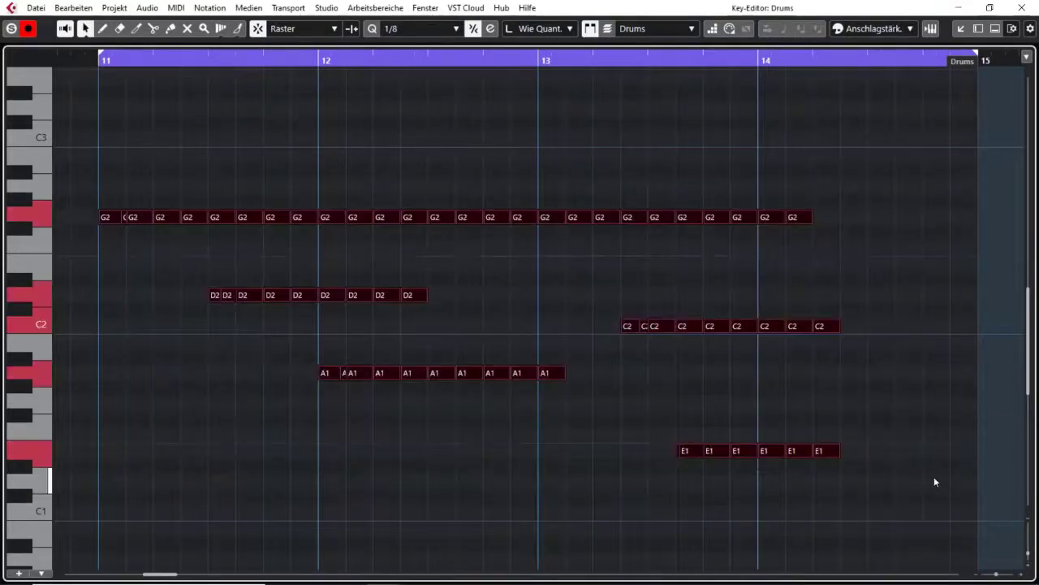
{"action": "key", "text": "Delete"}
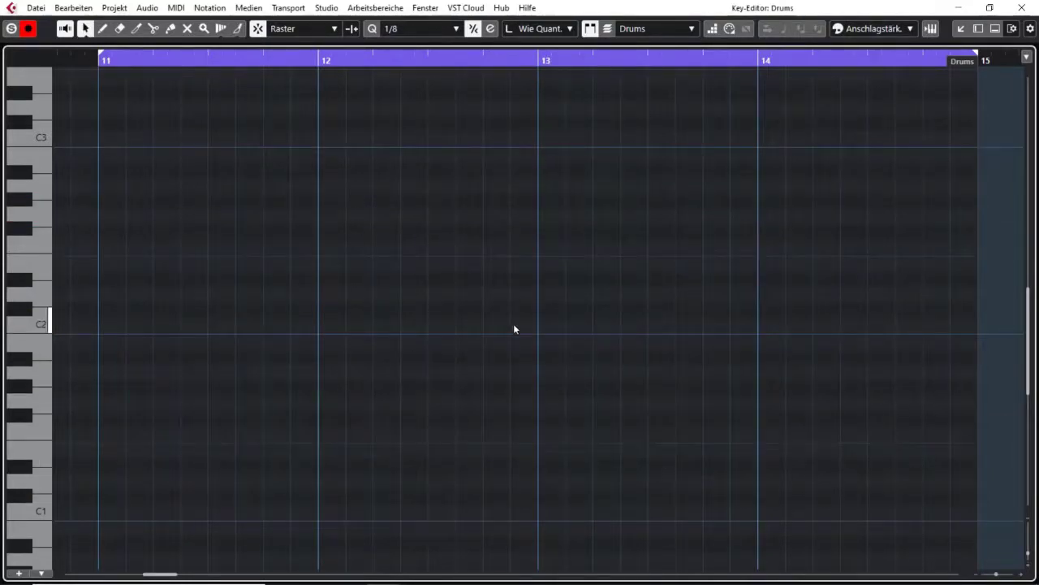
Paint a freehand single-note melody with the paintbrush's pitch lock released, rising from C2 in bar 11 to D3 and ending on G#2 in bar 14.
{"action": "left_click", "coordinate": [237, 28]}
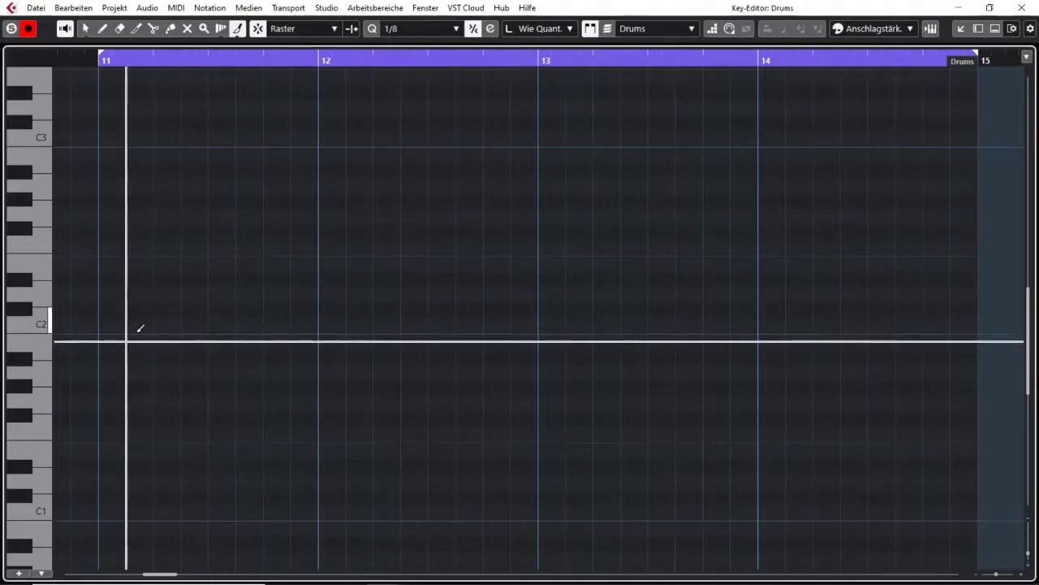
{"action": "key", "text": "shift"}
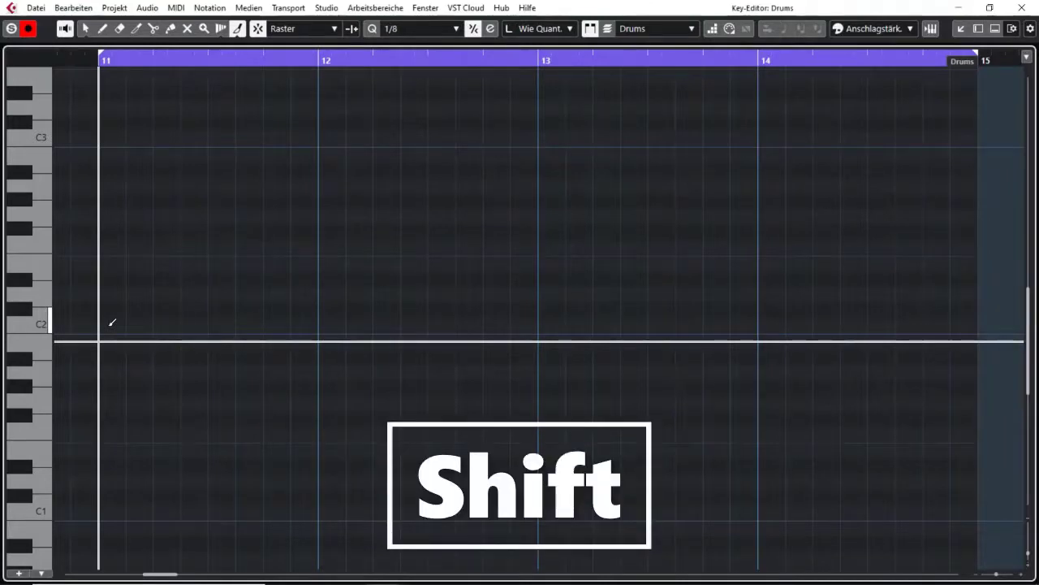
{"action": "mouse_move", "coordinate": [113, 325]}
{"action": "left_mouse_down"}
{"action": "mouse_move", "coordinate": [215, 239]}
{"action": "mouse_move", "coordinate": [280, 289]}
{"action": "mouse_move", "coordinate": [488, 206]}
{"action": "mouse_move", "coordinate": [792, 111]}
{"action": "mouse_move", "coordinate": [957, 216]}
{"action": "left_mouse_up"}
{"action": "key", "text": "1"}
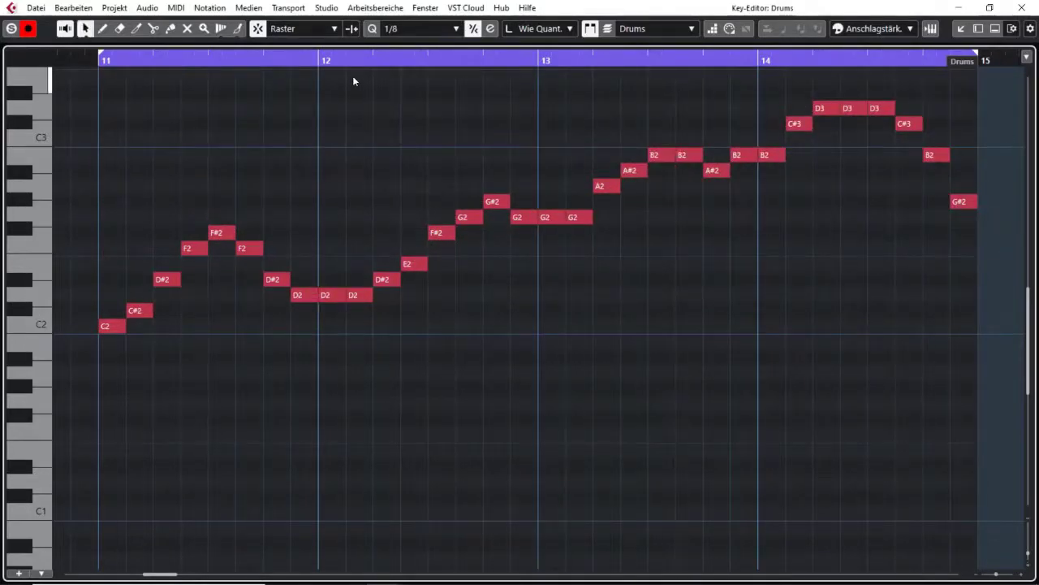
Paint a dense freehand cluster between E1 and B1 in bars 12 to 14, then delete it and all the other notes.
{"action": "mouse_move", "coordinate": [438, 432]}
{"action": "left_mouse_down"}
{"action": "mouse_move", "coordinate": [549, 345]}
{"action": "mouse_move", "coordinate": [674, 418]}
{"action": "mouse_move", "coordinate": [873, 438]}
{"action": "left_mouse_up"}
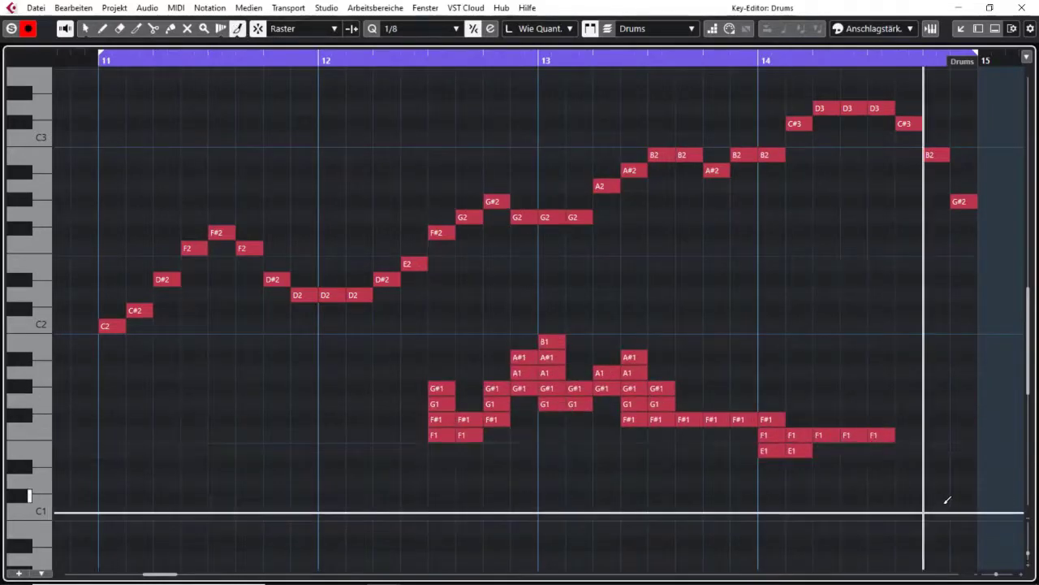
{"action": "key", "text": "1"}
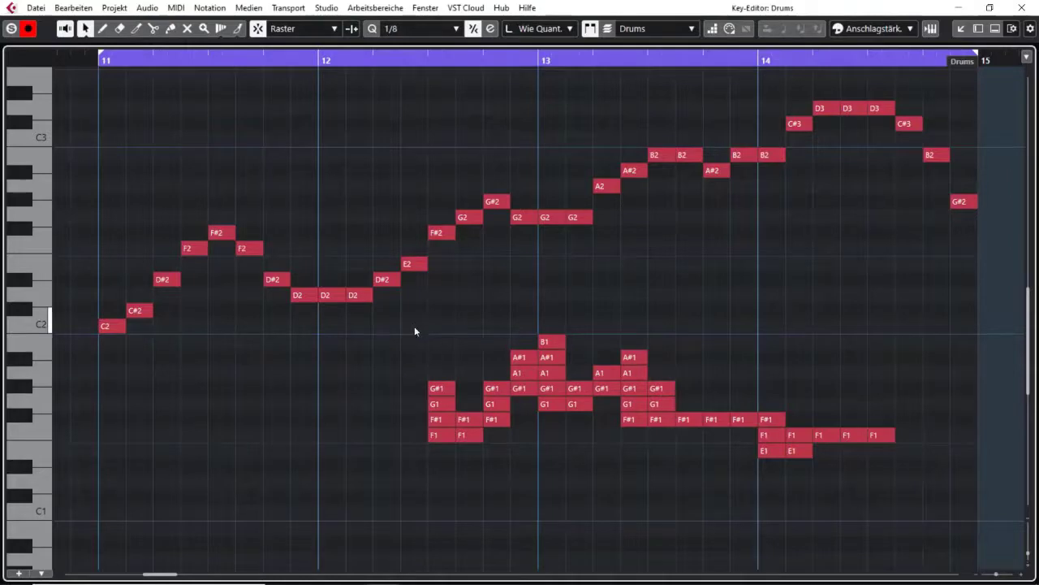
{"action": "left_click_drag", "start_coordinate": [414, 326], "coordinate": [974, 520]}
{"action": "key", "text": "Delete"}
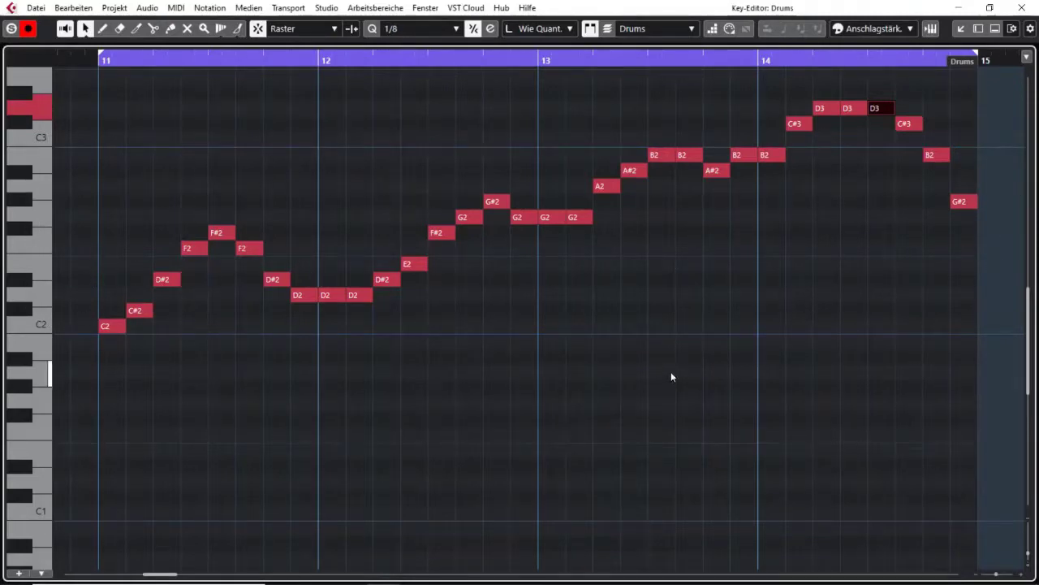
{"action": "key", "text": "ctrl+a"}
{"action": "key", "text": "Delete"}
Using the Sine drawing mode, draw a G#2 eighth-note row across bars 11 to 14 and a wave between B1 and F2 from late bar 11 into bar 13.
{"action": "left_click", "coordinate": [237, 28]}
{"action": "left_click", "coordinate": [258, 77]}
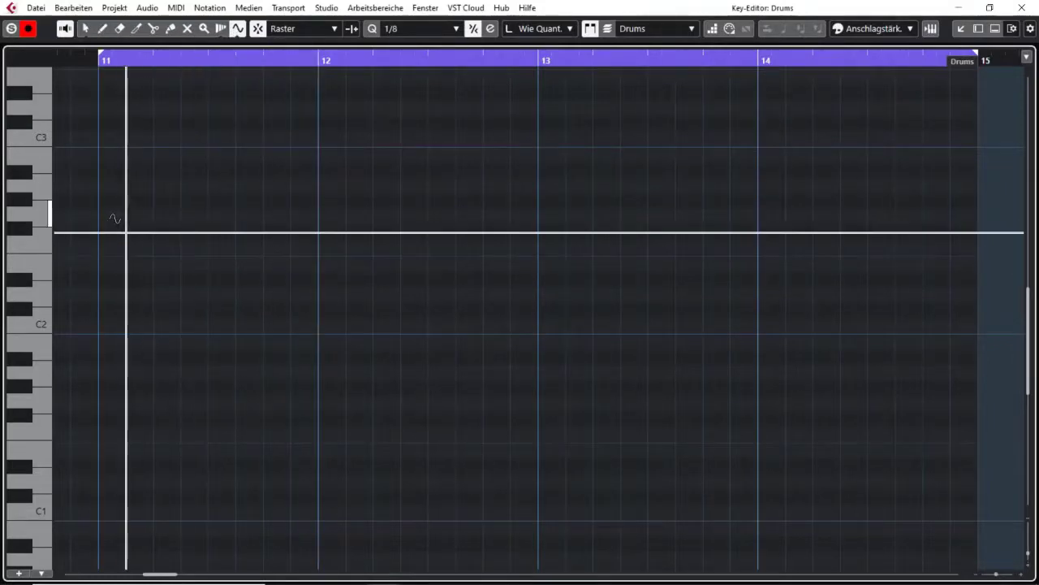
{"action": "mouse_move", "coordinate": [125, 229]}
{"action": "left_mouse_down"}
{"action": "mouse_move", "coordinate": [840, 219]}
{"action": "mouse_move", "coordinate": [923, 232]}
{"action": "mouse_move", "coordinate": [923, 200]}
{"action": "mouse_move", "coordinate": [923, 217]}
{"action": "mouse_move", "coordinate": [915, 202]}
{"action": "mouse_move", "coordinate": [934, 214]}
{"action": "left_mouse_up"}
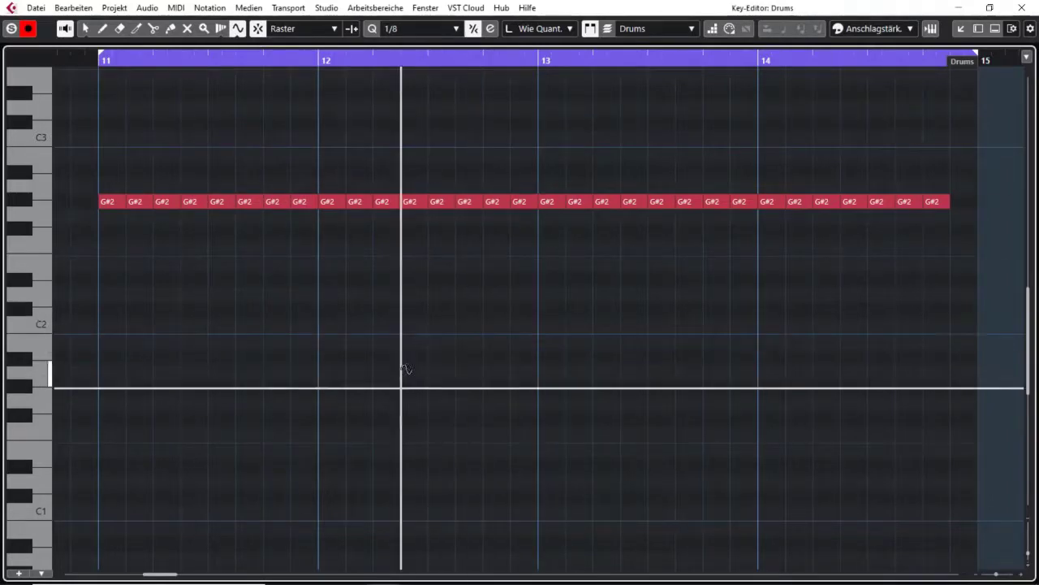
{"action": "left_click_drag", "start_coordinate": [293, 342], "coordinate": [692, 333]}
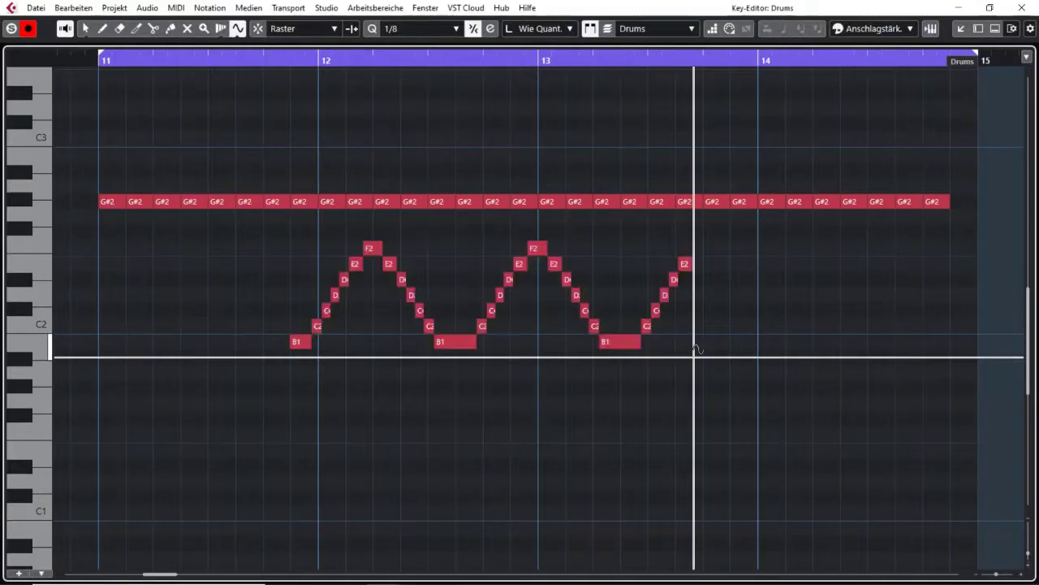
Switch to the selection tool, select the G#2 row together with the sine wave and delete them.
{"action": "right_click", "coordinate": [833, 359]}
{"action": "left_click", "coordinate": [698, 355]}
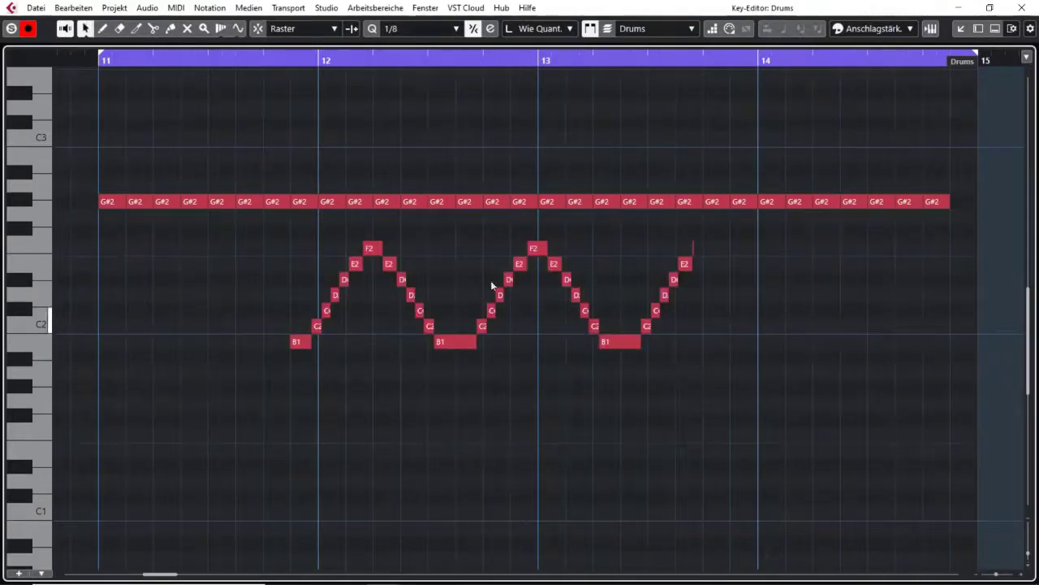
{"action": "left_click_drag", "start_coordinate": [99, 159], "coordinate": [971, 364]}
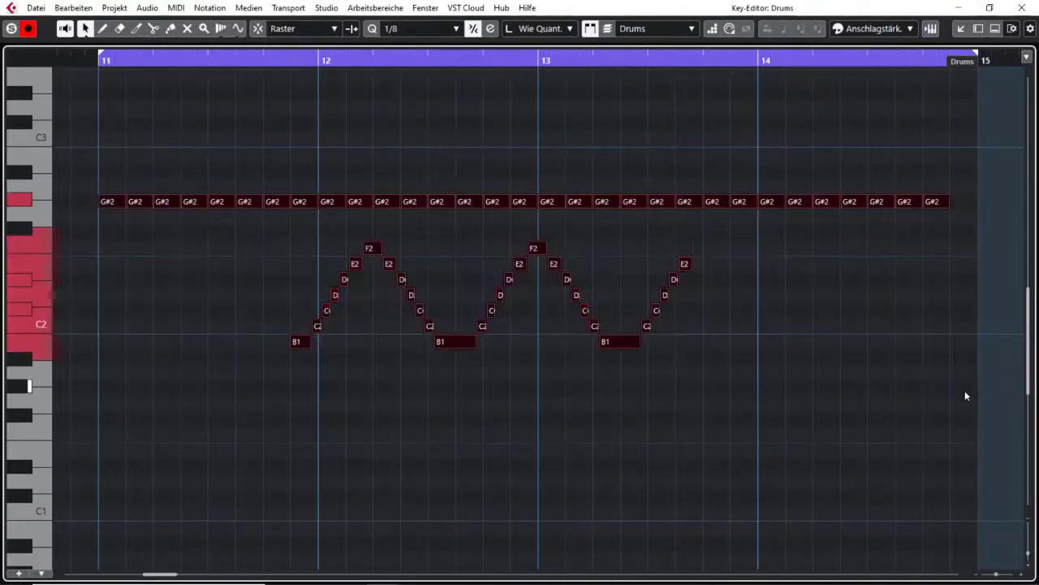
{"action": "key", "text": "Delete"}
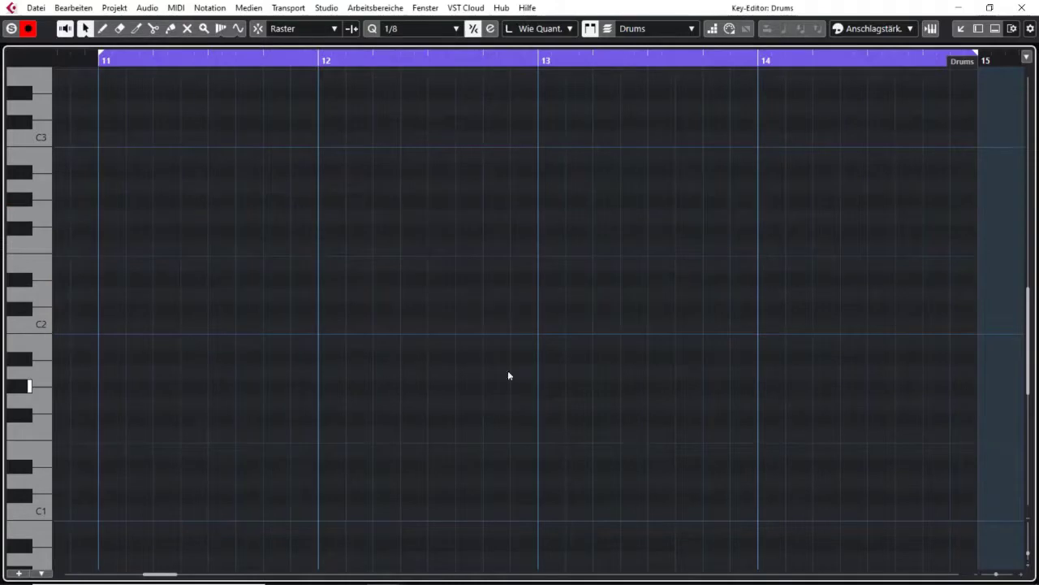
With the Sine mode, draw a long B2 note across bars 11 to 14, a shallow wave between E2 and F#2, and a deeper one between G1 and D2.
{"action": "left_click", "coordinate": [238, 29]}
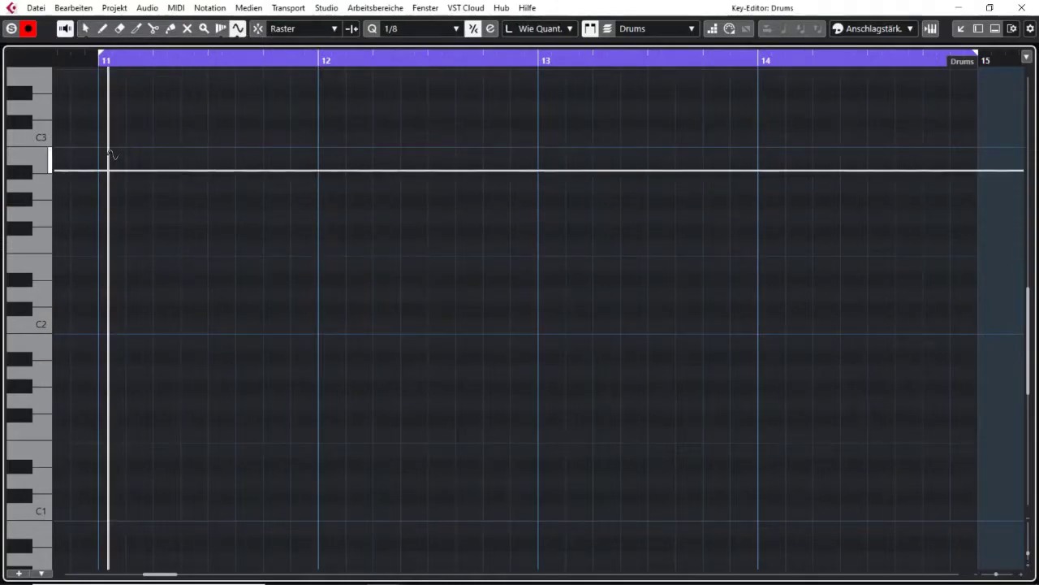
{"action": "left_click_drag", "start_coordinate": [346, 263], "coordinate": [944, 170]}
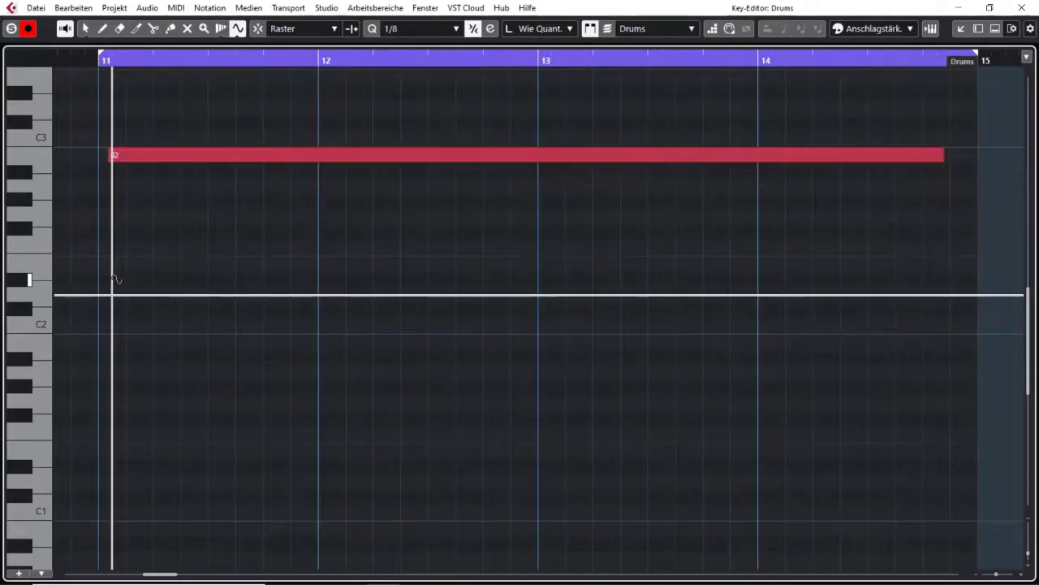
{"action": "left_click_drag", "start_coordinate": [129, 263], "coordinate": [892, 279]}
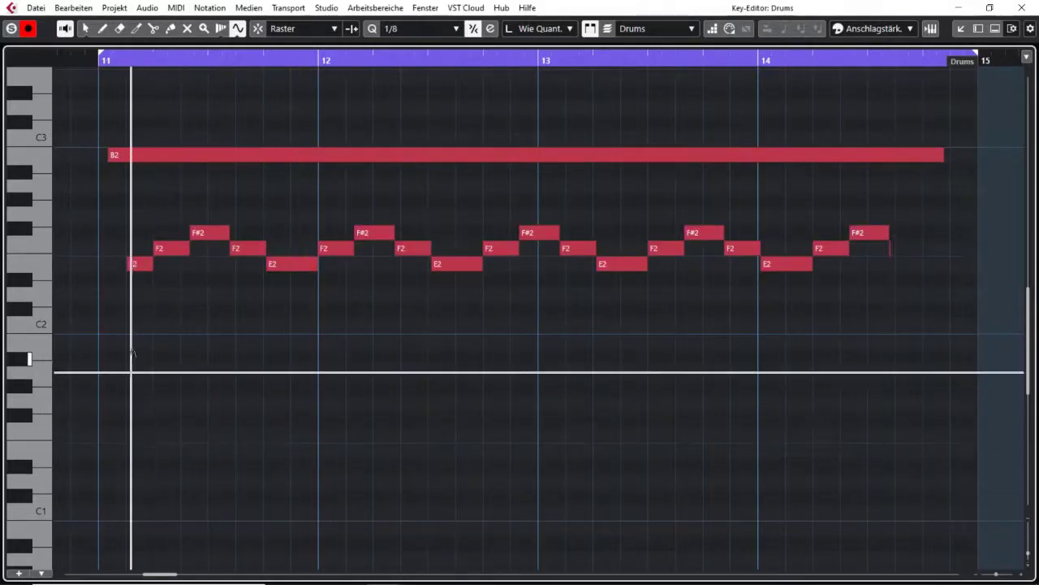
{"action": "left_click_drag", "start_coordinate": [130, 371], "coordinate": [856, 410]}
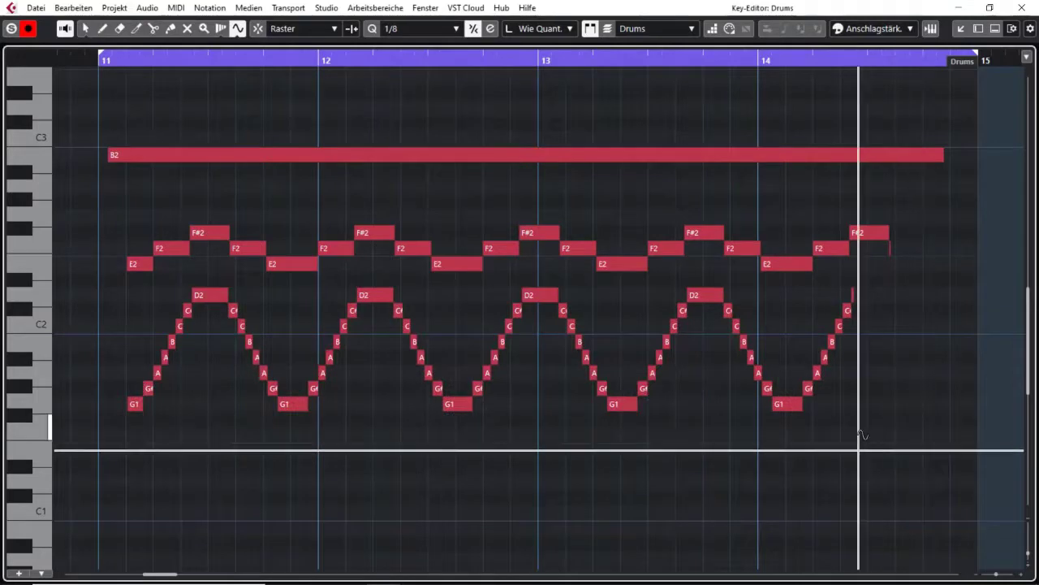
Switch to the selection tool and delete the long B2 note and both sine waves.
{"action": "key", "text": "1"}
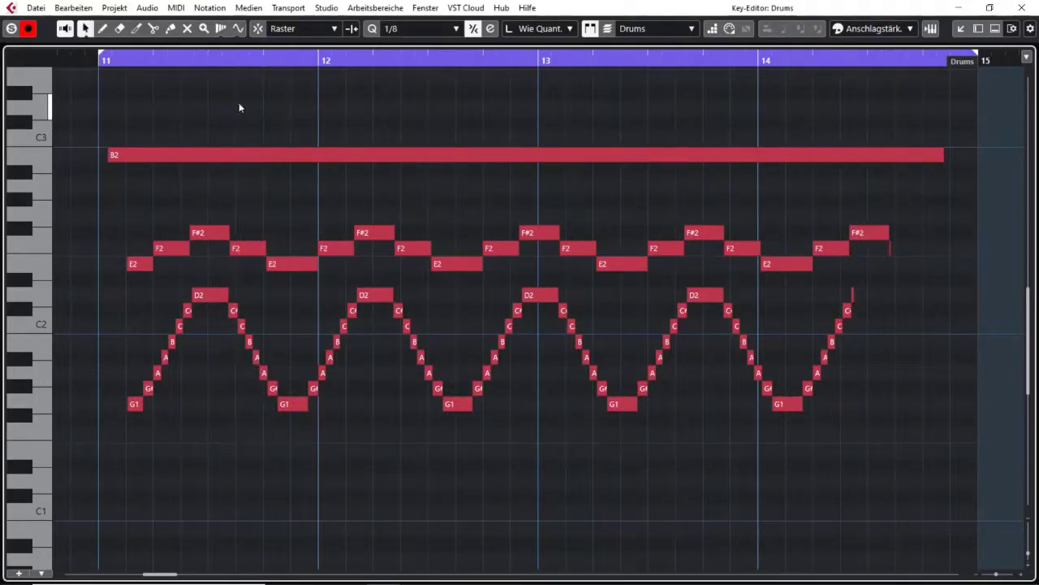
{"action": "left_click_drag", "start_coordinate": [87, 114], "coordinate": [787, 489]}
{"action": "key", "text": "Delete"}
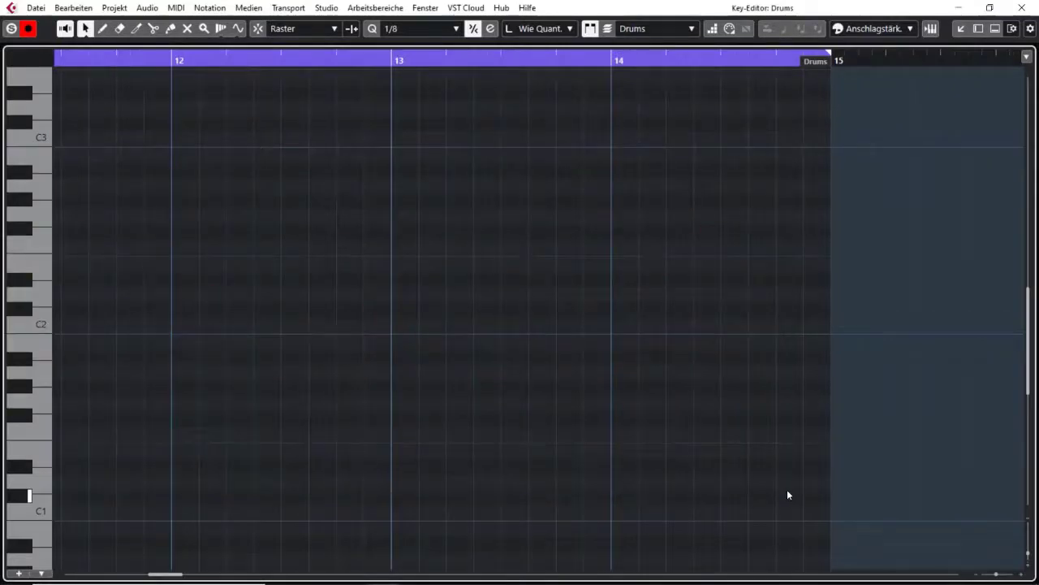
{"action": "scroll", "coordinate": [787, 491], "scroll_direction": "left", "scroll_amount": 2}
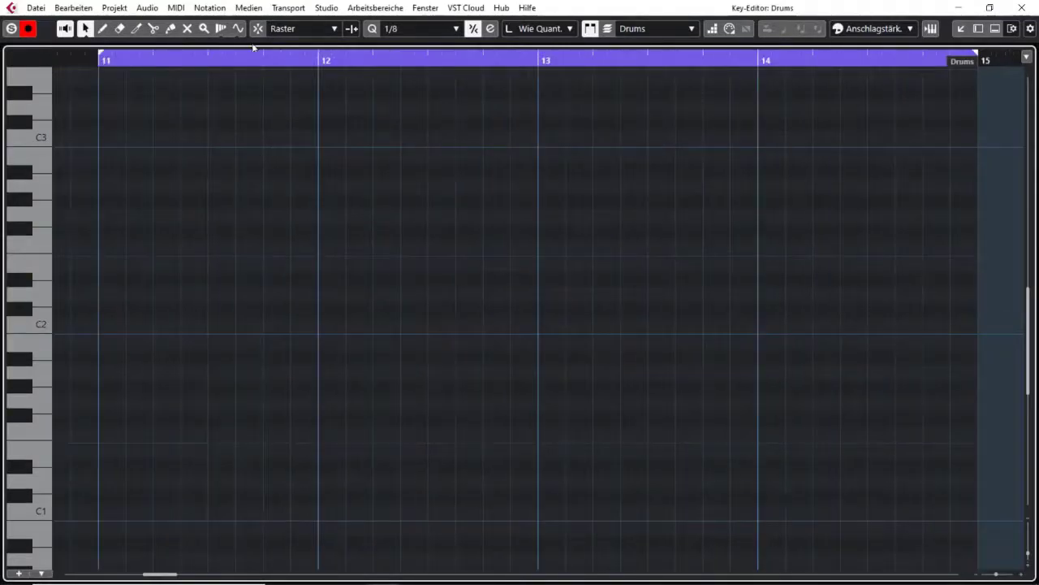
Turn snap on and draw eighth-note rows on D#2 and G2 across bars 11 to 14 with the Sine mode.
{"action": "left_click", "coordinate": [236, 28]}
{"action": "left_click", "coordinate": [259, 30]}
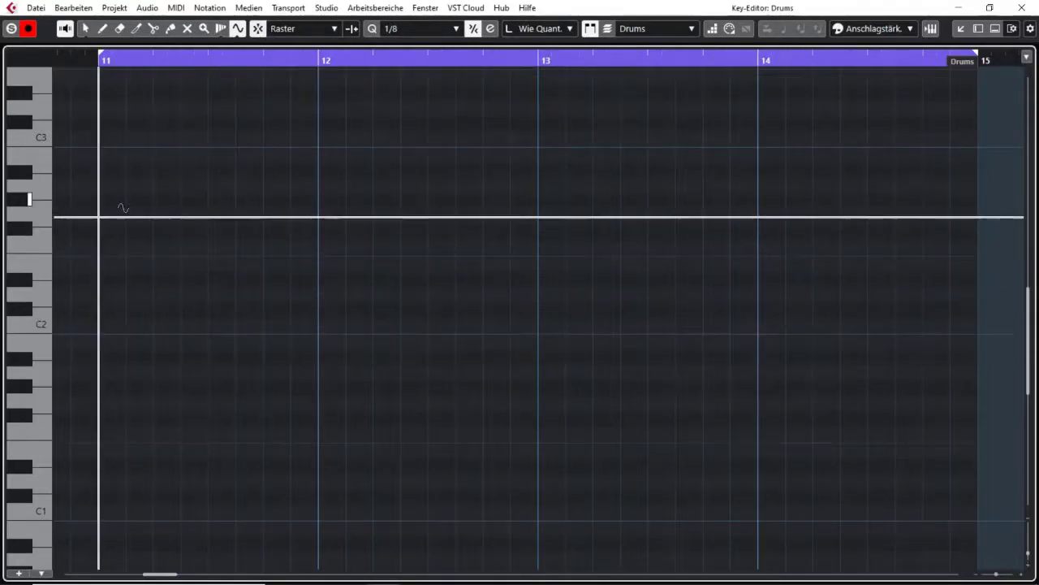
{"action": "mouse_move", "coordinate": [114, 211]}
{"action": "left_mouse_down"}
{"action": "mouse_move", "coordinate": [259, 280]}
{"action": "mouse_move", "coordinate": [923, 280]}
{"action": "left_mouse_up"}
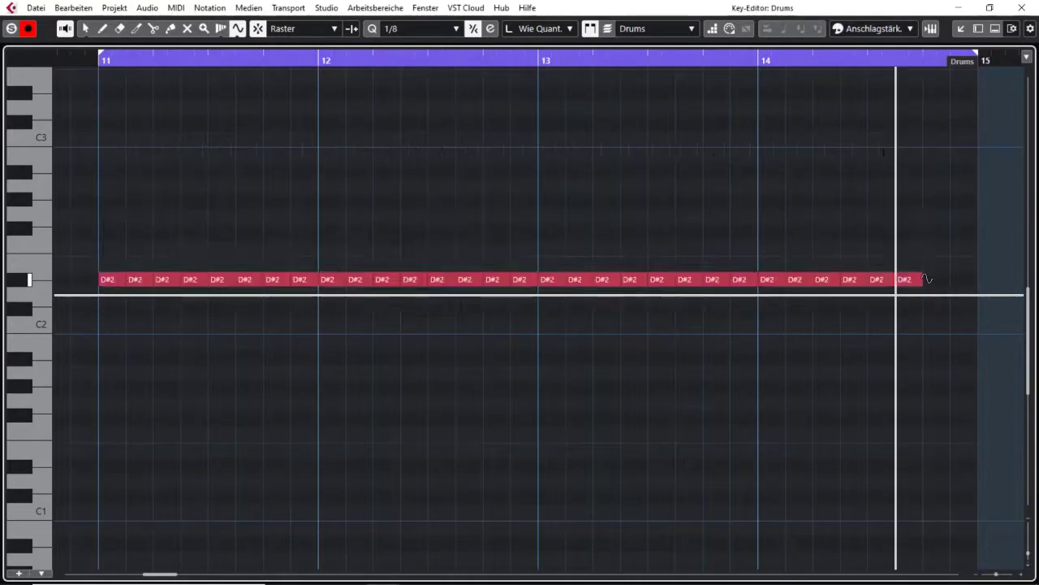
{"action": "mouse_move", "coordinate": [183, 158]}
{"action": "left_mouse_down"}
{"action": "mouse_move", "coordinate": [684, 202]}
{"action": "mouse_move", "coordinate": [965, 213]}
{"action": "left_mouse_up"}
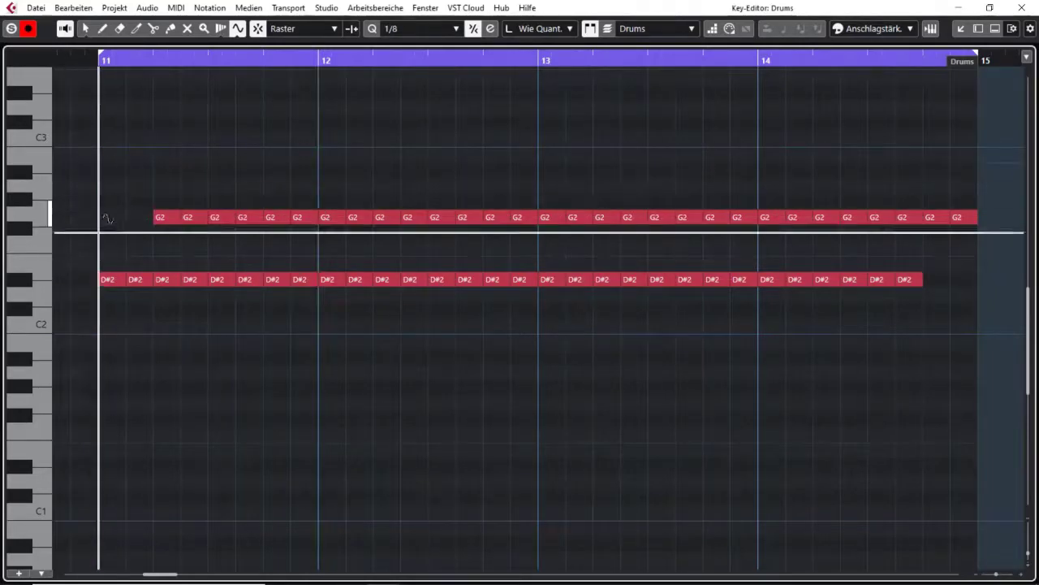
Select the D#2 and G2 rows with the selection tool and delete them.
{"action": "key", "text": "1"}
{"action": "left_click_drag", "start_coordinate": [98, 178], "coordinate": [998, 337]}
{"action": "key", "text": "Delete"}
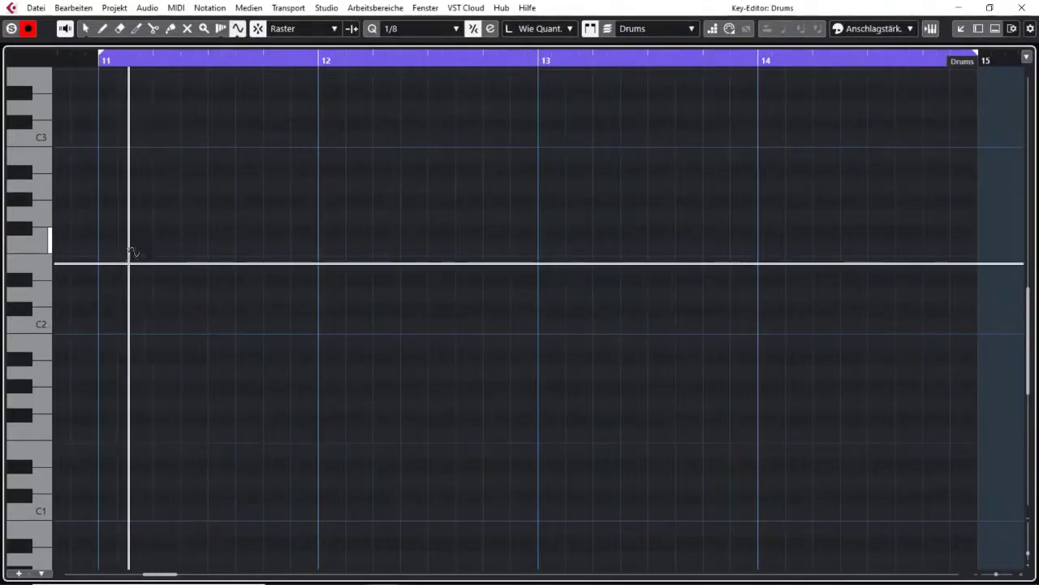
Draw a repeating sine pattern between C2 and A#2 across bars 11 to 14, and a wide single arc from C1 up to A#1 and back below it.
{"action": "mouse_move", "coordinate": [127, 262]}
{"action": "left_mouse_down"}
{"action": "mouse_move", "coordinate": [814, 279]}
{"action": "mouse_move", "coordinate": [909, 325]}
{"action": "mouse_move", "coordinate": [959, 327]}
{"action": "mouse_move", "coordinate": [937, 281]}
{"action": "mouse_move", "coordinate": [961, 376]}
{"action": "mouse_move", "coordinate": [951, 354]}
{"action": "left_mouse_up"}
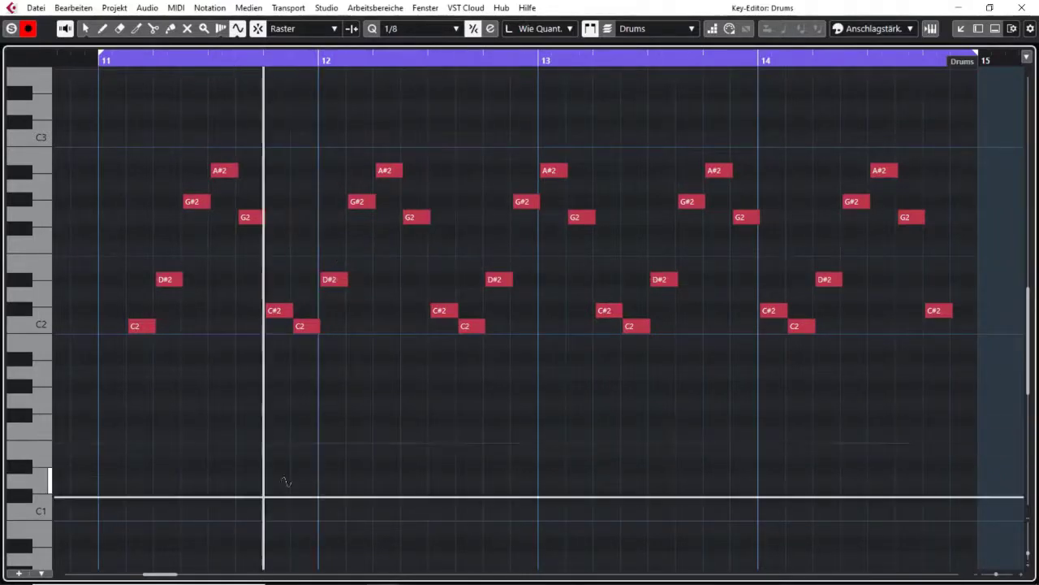
{"action": "left_click_drag", "start_coordinate": [156, 467], "coordinate": [836, 510]}
{"action": "left_click_drag", "start_coordinate": [866, 526], "coordinate": [897, 520]}
{"action": "key", "text": "shift"}
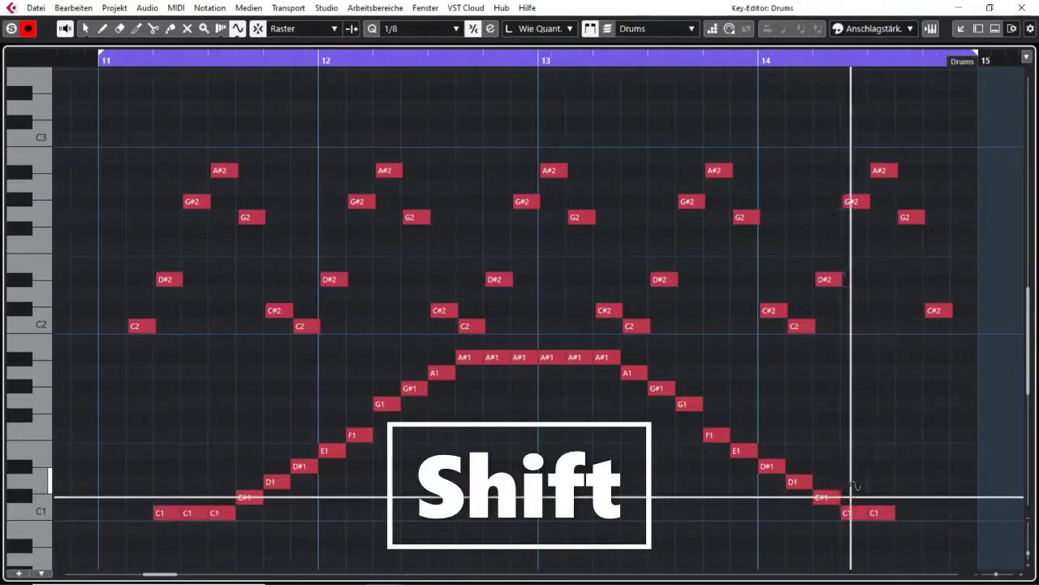
Undo both sine patterns and try a wide sine arc across bars 11 to 14, starting and ending near A1.
{"action": "key", "text": "ctrl+z"}
{"action": "key", "text": "ctrl+z"}
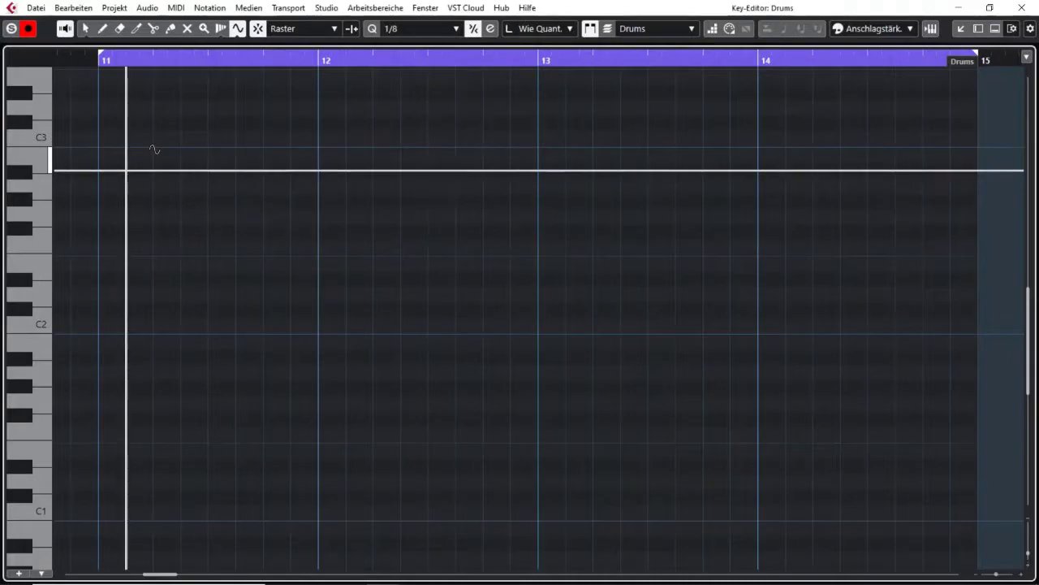
{"action": "left_click_drag", "start_coordinate": [128, 276], "coordinate": [544, 377]}
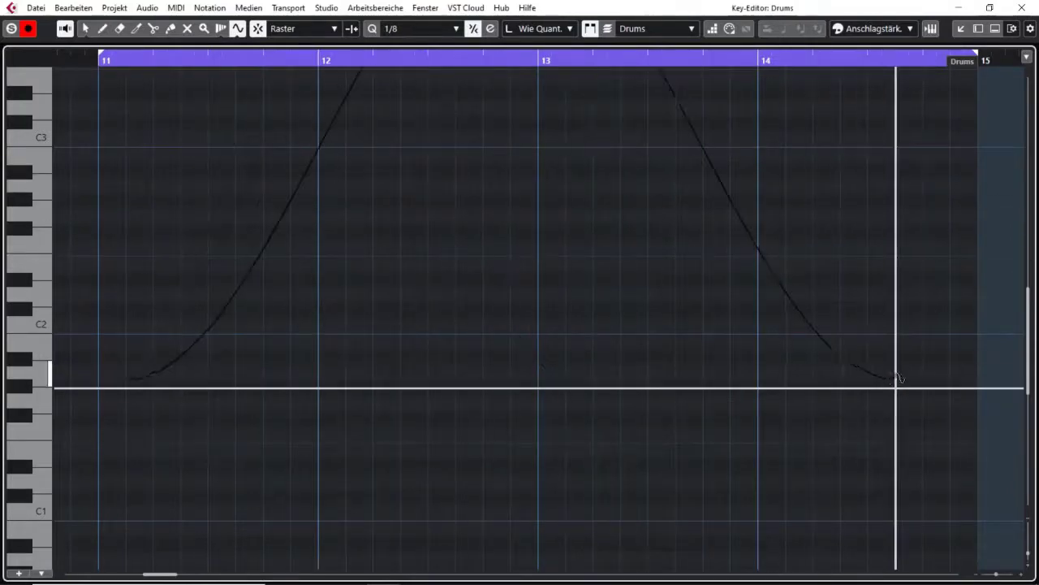
{"action": "left_click_drag", "start_coordinate": [898, 378], "coordinate": [826, 201]}
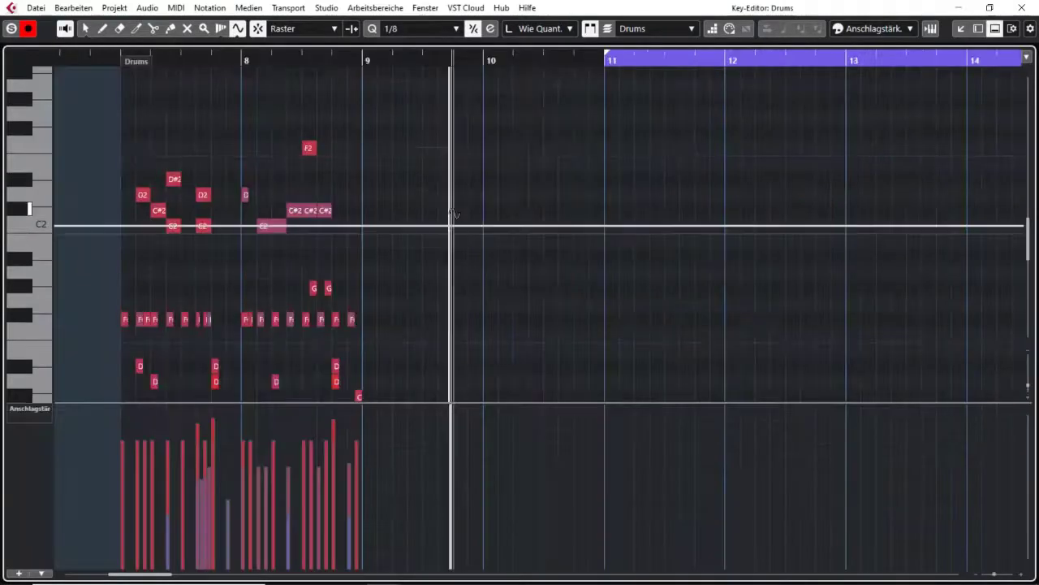
Draw a row of eighth notes on C#2 across bars 9 to 13 and shape its velocities in bars 9 and 10 with the Square mode.
{"action": "left_click_drag", "start_coordinate": [406, 213], "coordinate": [950, 213]}
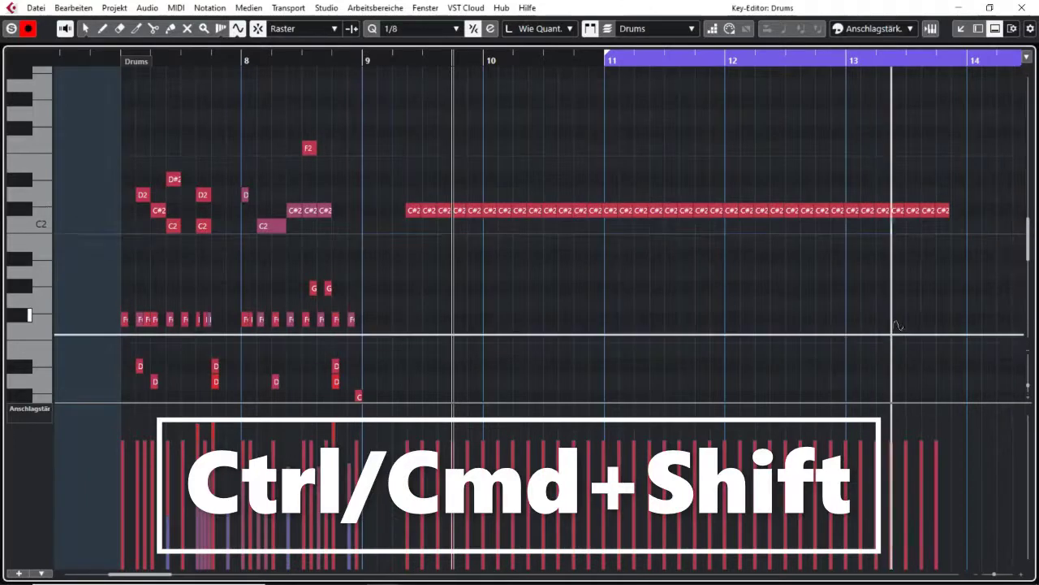
{"action": "left_click", "coordinate": [238, 30]}
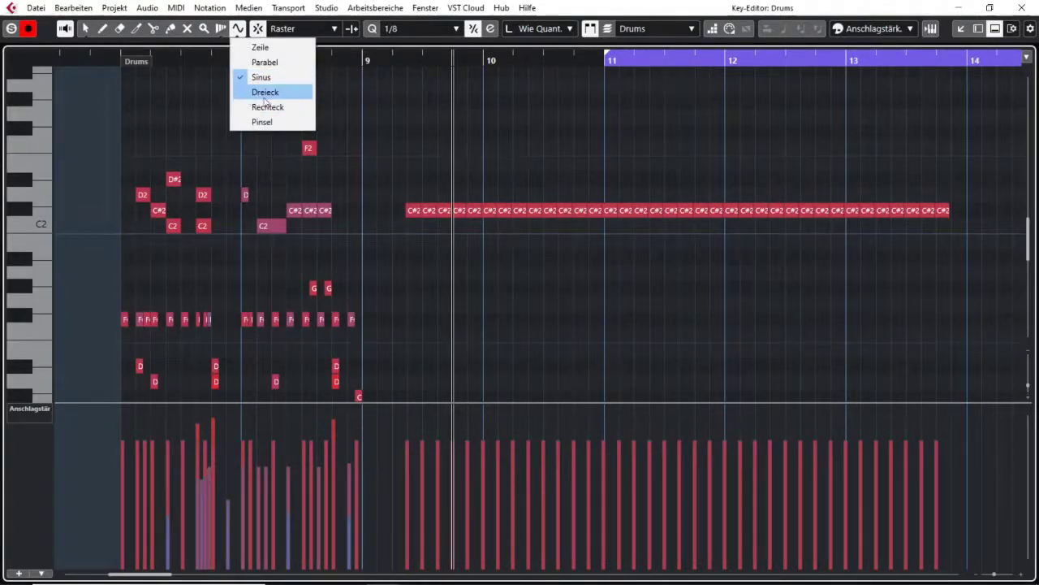
{"action": "left_click", "coordinate": [269, 107]}
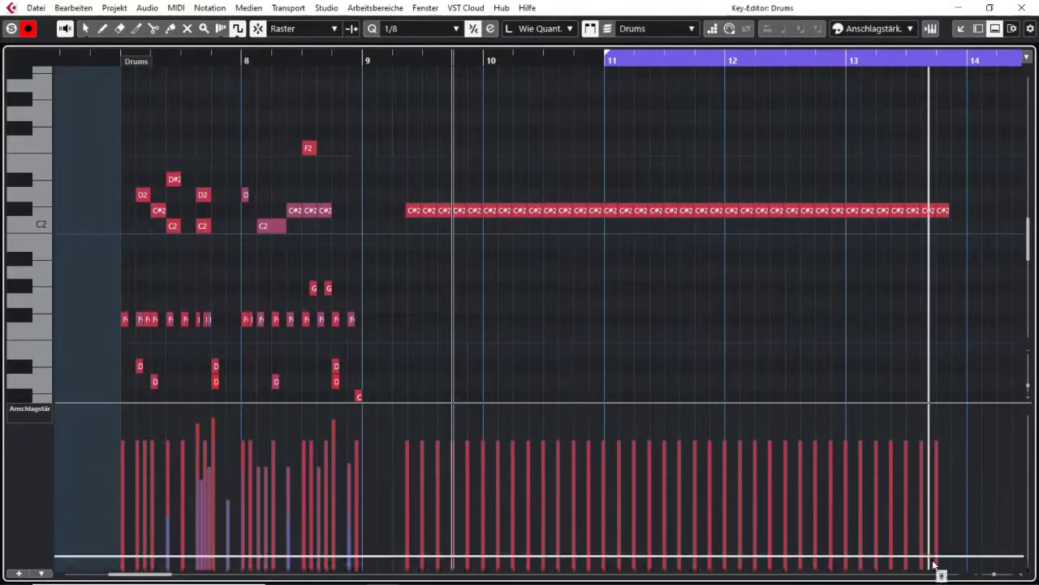
{"action": "left_click_drag", "start_coordinate": [678, 411], "coordinate": [660, 515]}
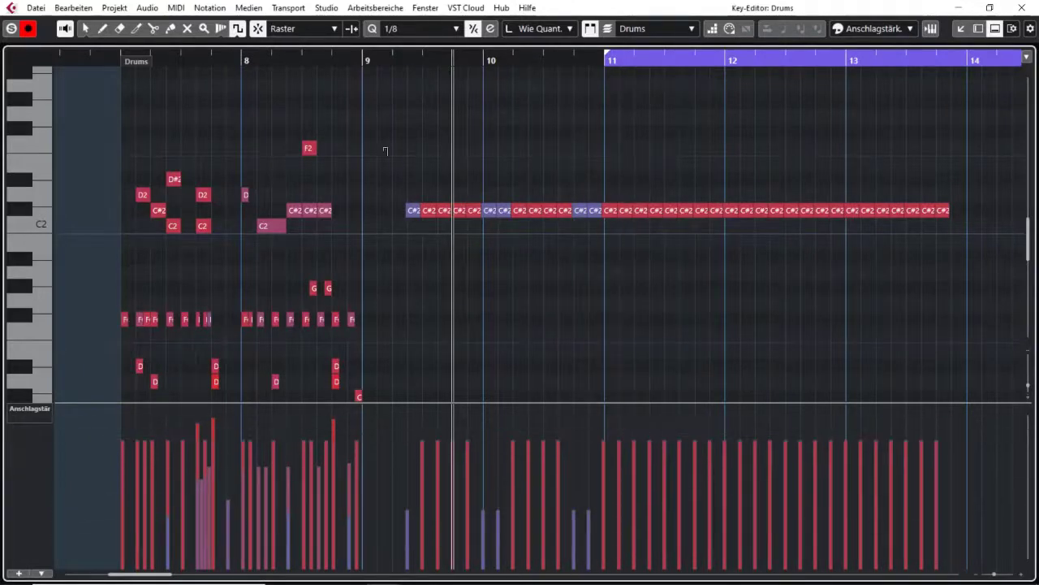
Draw a repeating sine wave of low velocities over the C#2 notes in bars 11 to 13 with the Sine mode.
{"action": "left_click", "coordinate": [238, 29]}
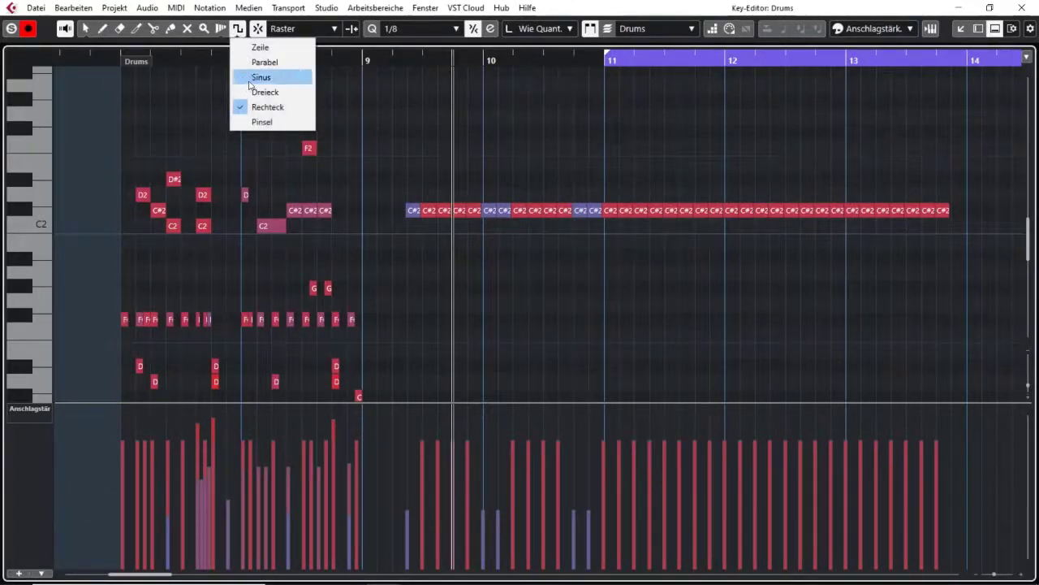
{"action": "left_click", "coordinate": [254, 79]}
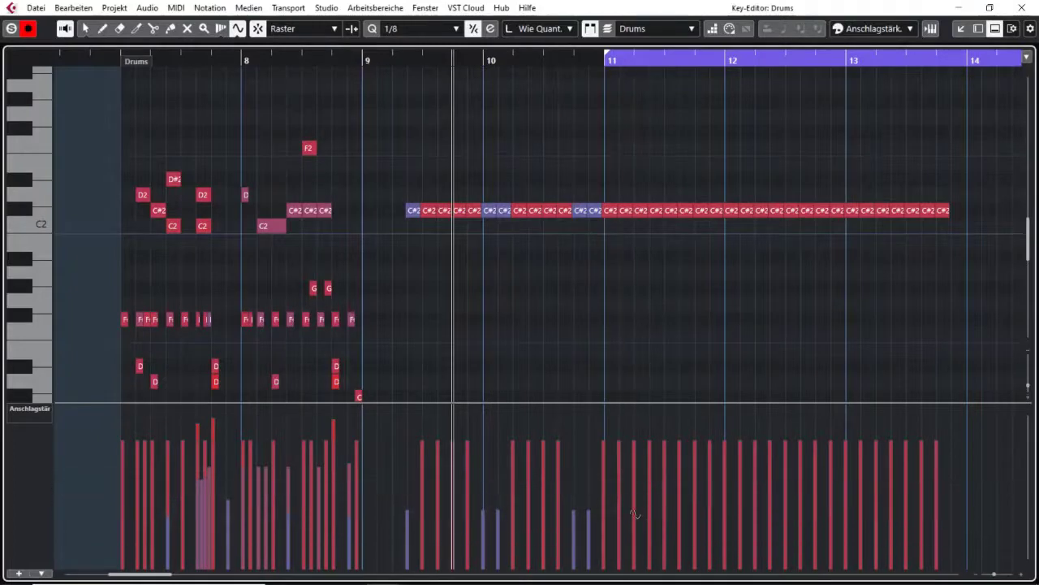
{"action": "mouse_move", "coordinate": [616, 539]}
{"action": "left_mouse_down"}
{"action": "mouse_move", "coordinate": [838, 536]}
{"action": "mouse_move", "coordinate": [962, 564]}
{"action": "left_mouse_up"}
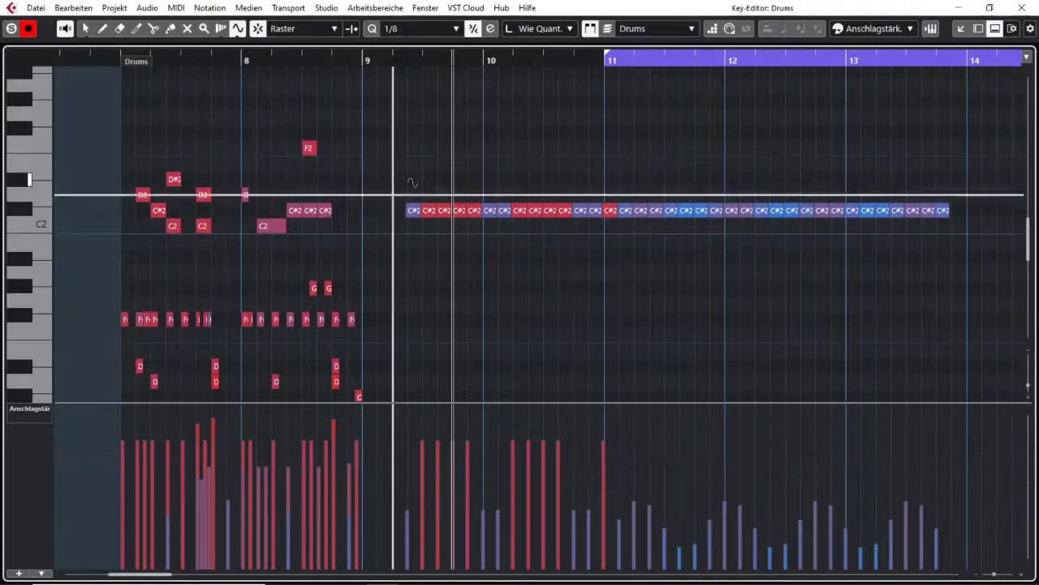
Draw repeating symmetrical velocity peaks across the whole C#2 row in bars 9 to 13 with the Triangle mode.
{"action": "left_click", "coordinate": [238, 31]}
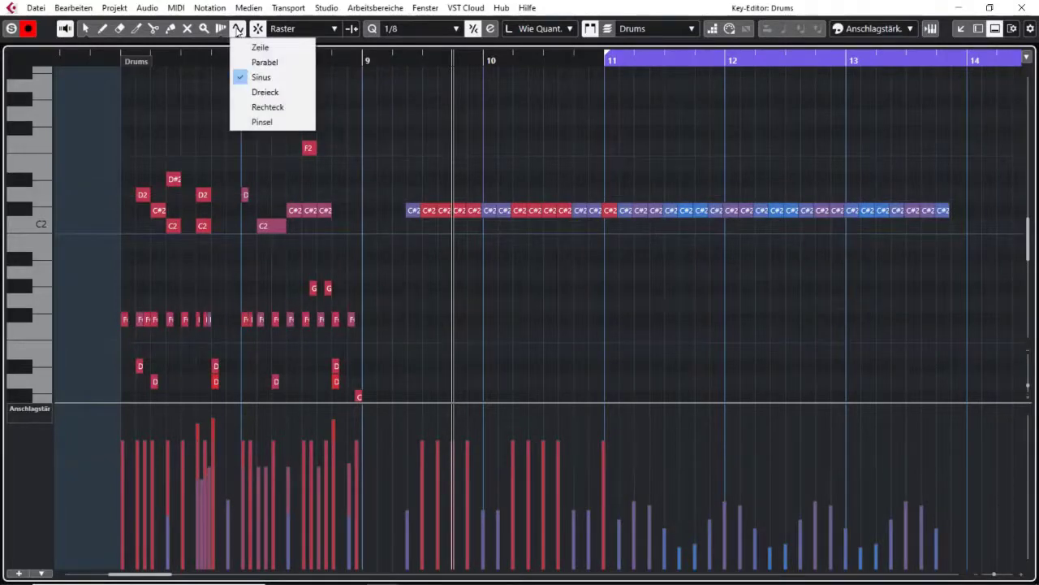
{"action": "left_click", "coordinate": [259, 92]}
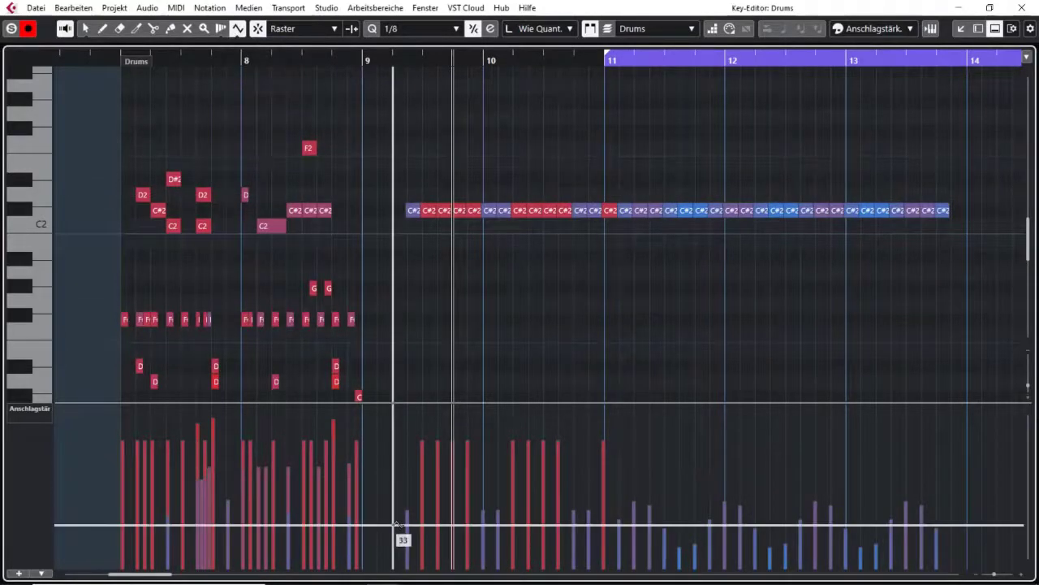
{"action": "left_click_drag", "start_coordinate": [395, 524], "coordinate": [960, 442]}
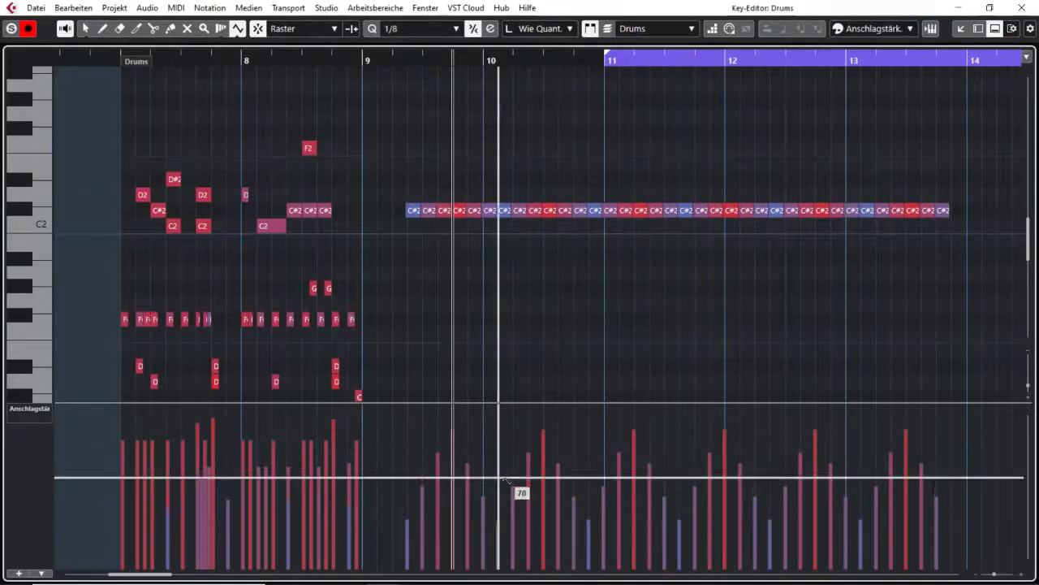
Redraw the C#2 row's velocities as rising and falling sawtooth ramps, finishing with steep rising ramps across bars 9 to 13.
{"action": "left_click_drag", "start_coordinate": [450, 479], "coordinate": [967, 419]}
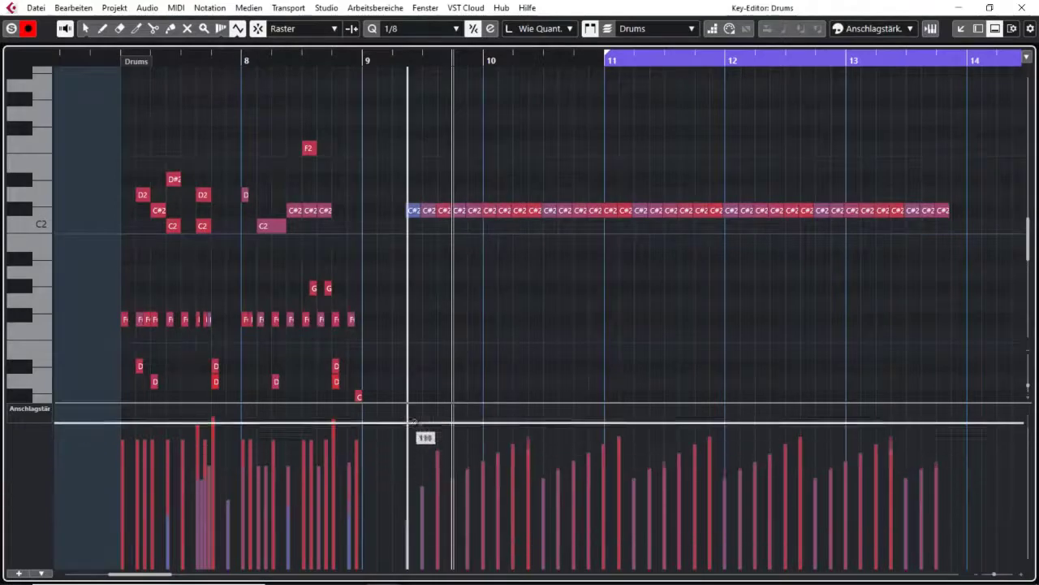
{"action": "left_click_drag", "start_coordinate": [387, 469], "coordinate": [1022, 515]}
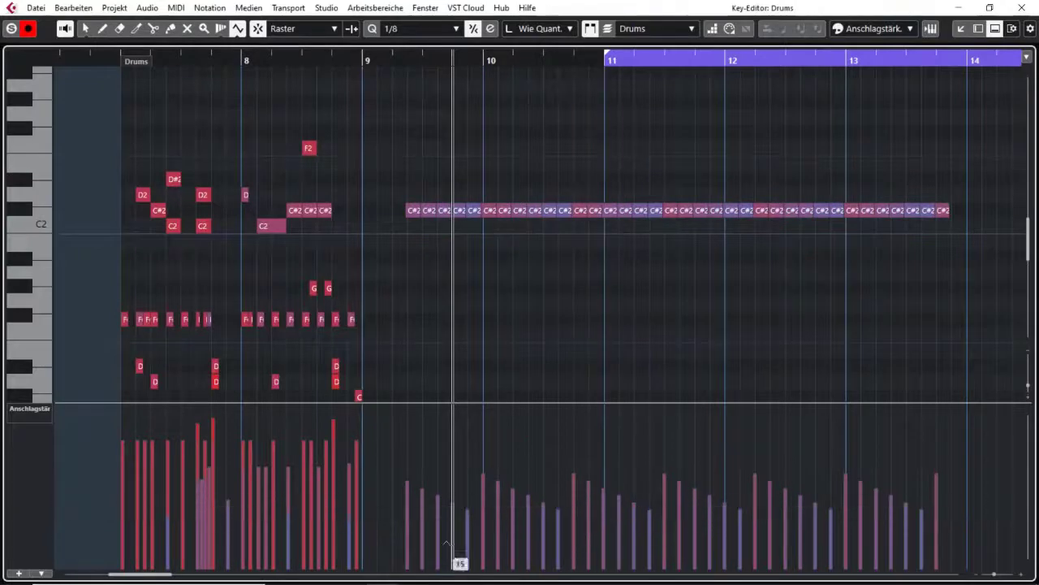
{"action": "left_click_drag", "start_coordinate": [412, 517], "coordinate": [958, 431]}
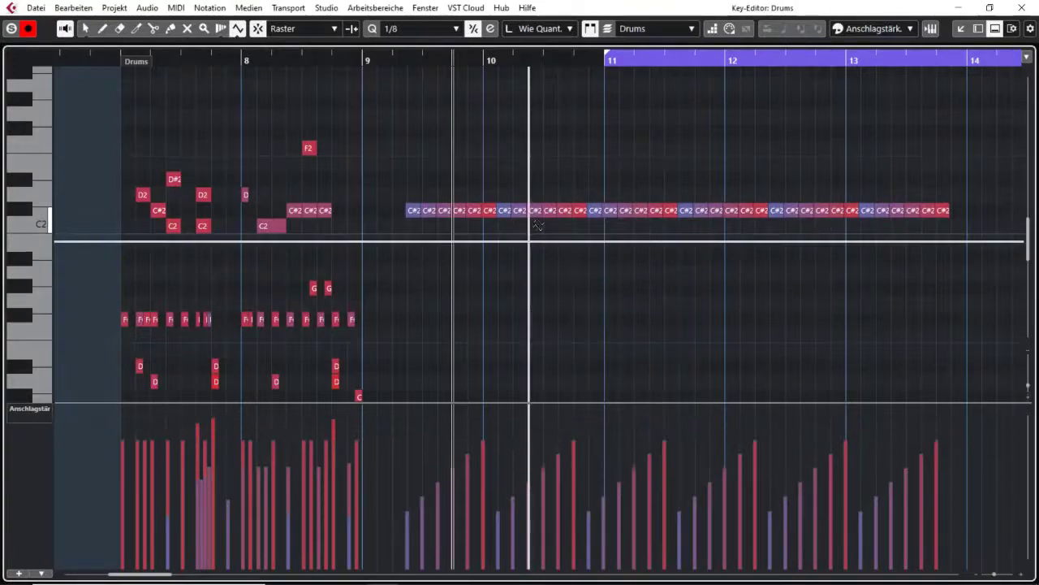
{"action": "right_click", "coordinate": [525, 254]}
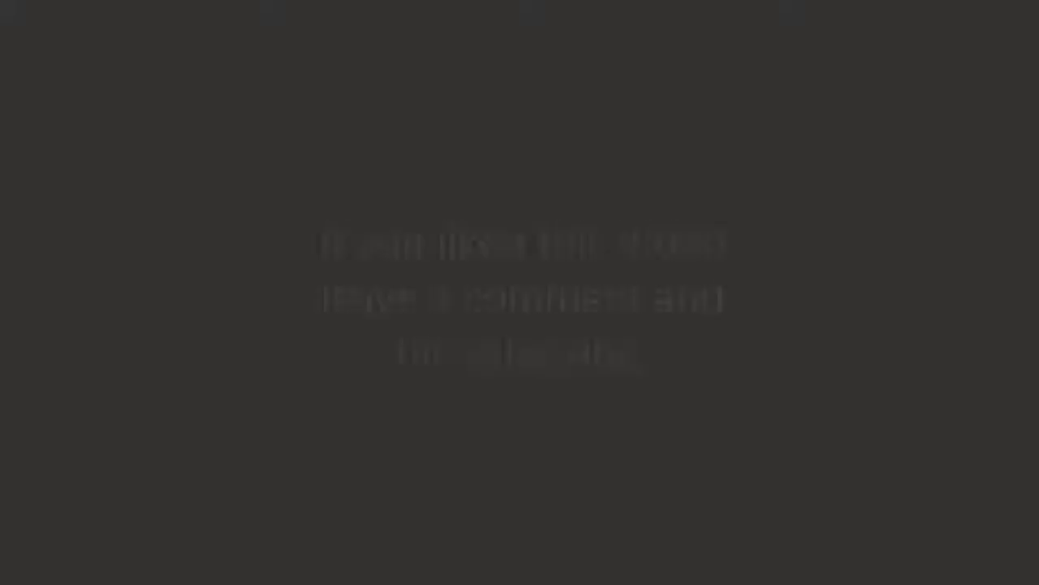